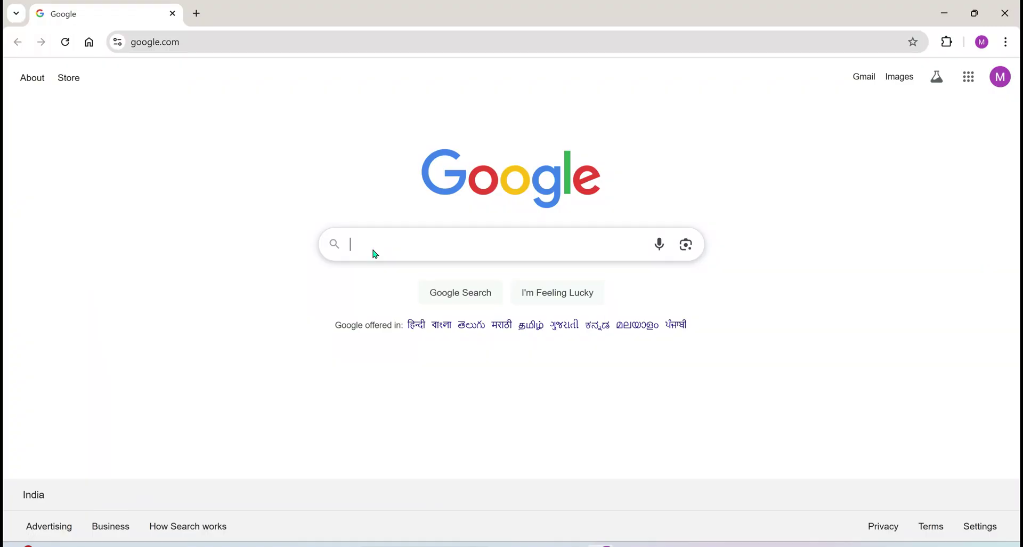
- Search Google for vidmage.ai
click(375, 254)
text(vidm)
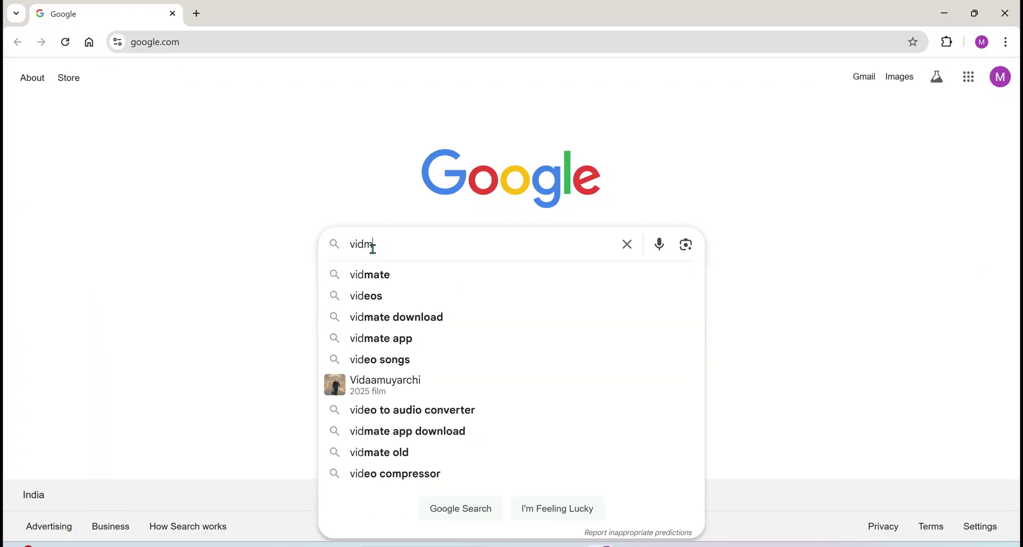
text(age.ai)
key(Return)
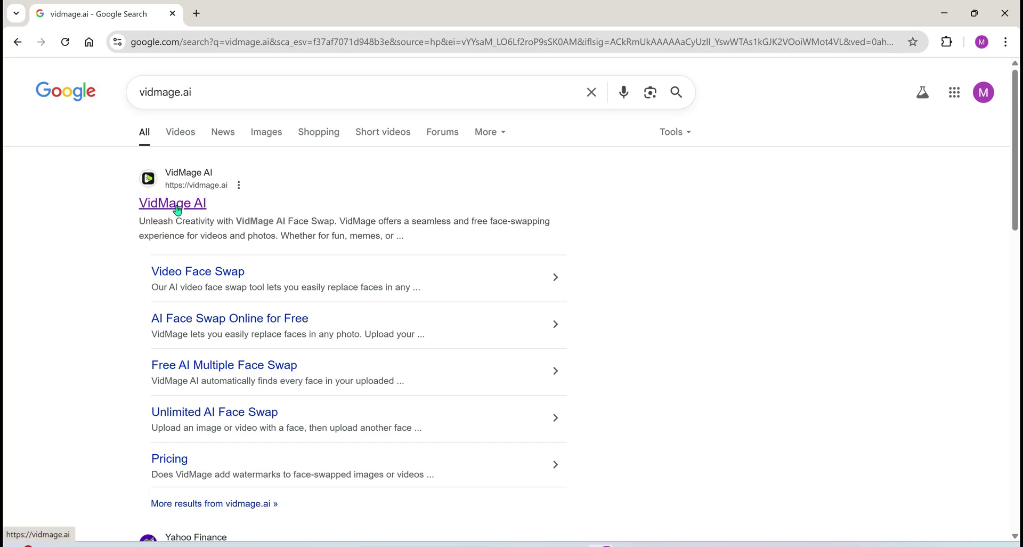
- Open the VidMage AI site from the results and view its Mac Exclusive Features
click(178, 209)
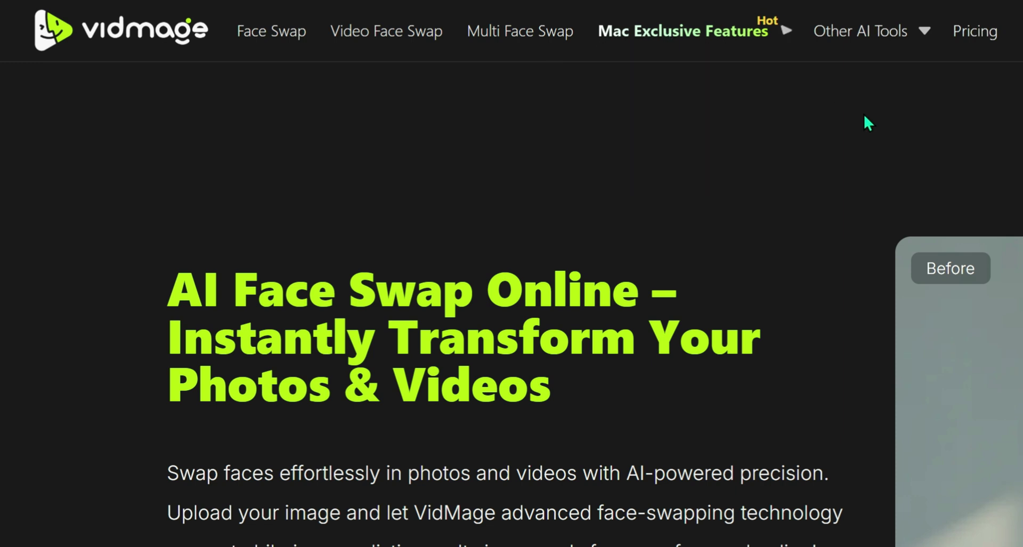
mouse_move(788, 42)
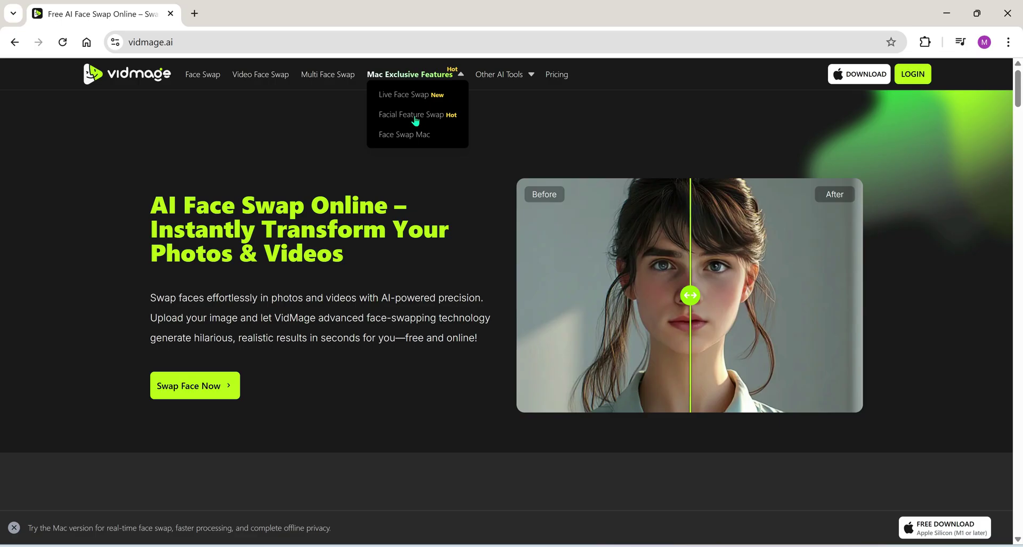
click(687, 71)
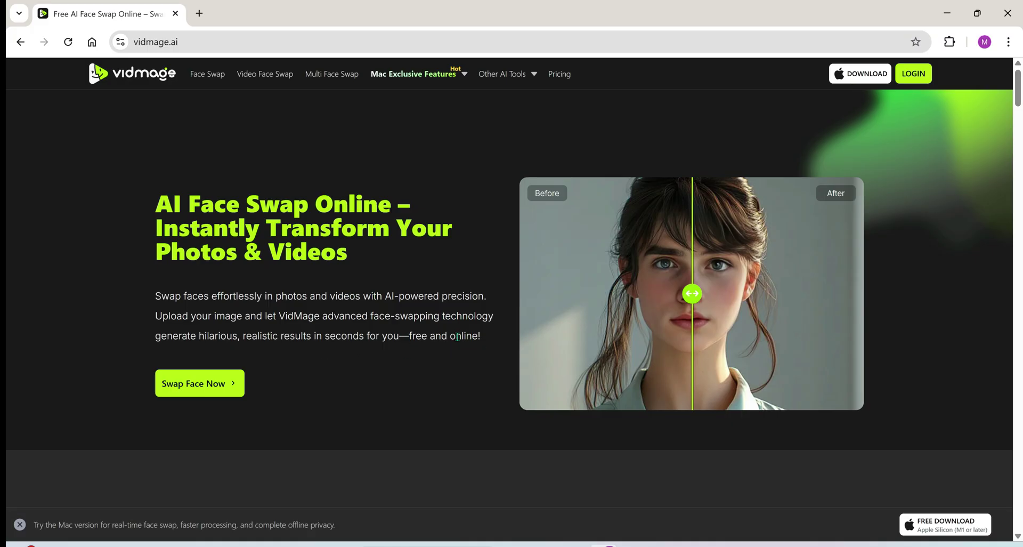
- Scroll down through the homepage feature sections and back to the top
scroll(1017, 102, down, 1)
drag(1019, 101, 1021, 237)
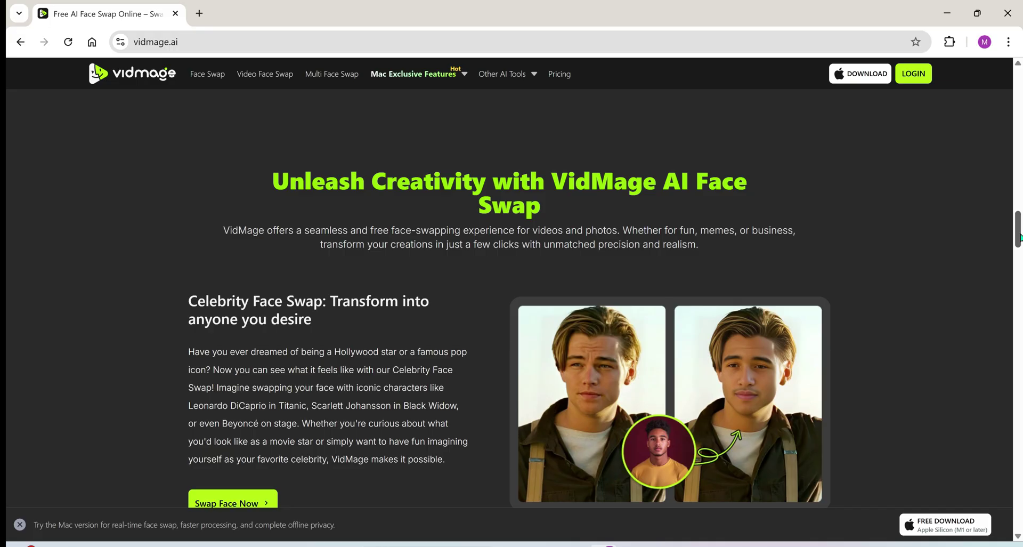
drag(1021, 238, 1021, 290)
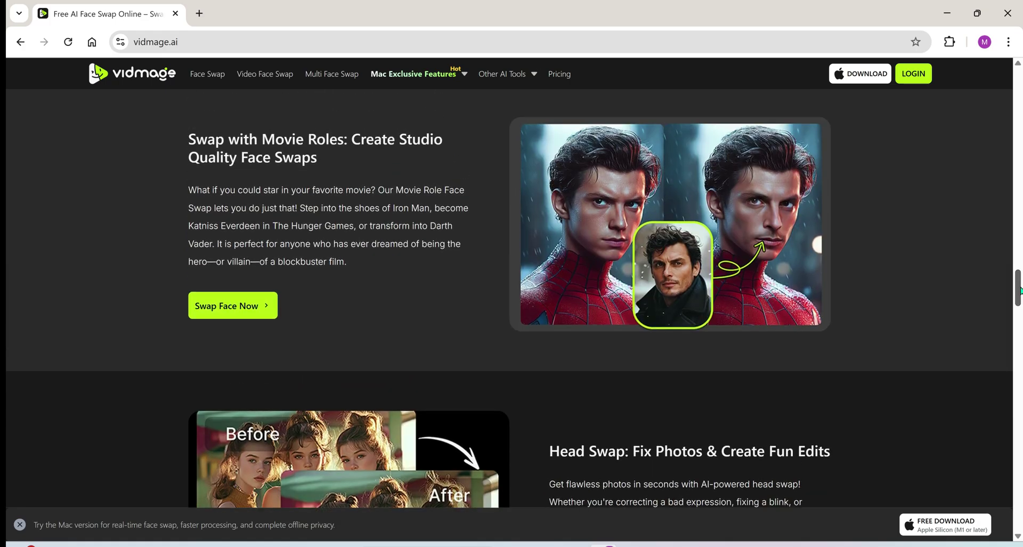
drag(1021, 292, 1020, 83)
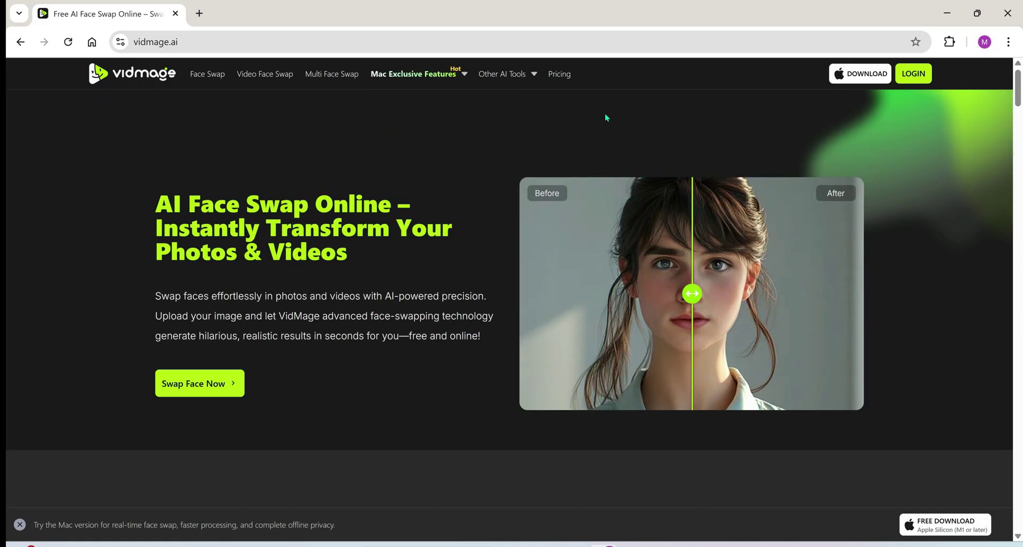
- Review the pricing plans, checking the Free plan's limits and credit costs
click(569, 75)
scroll(494, 151, down, 5)
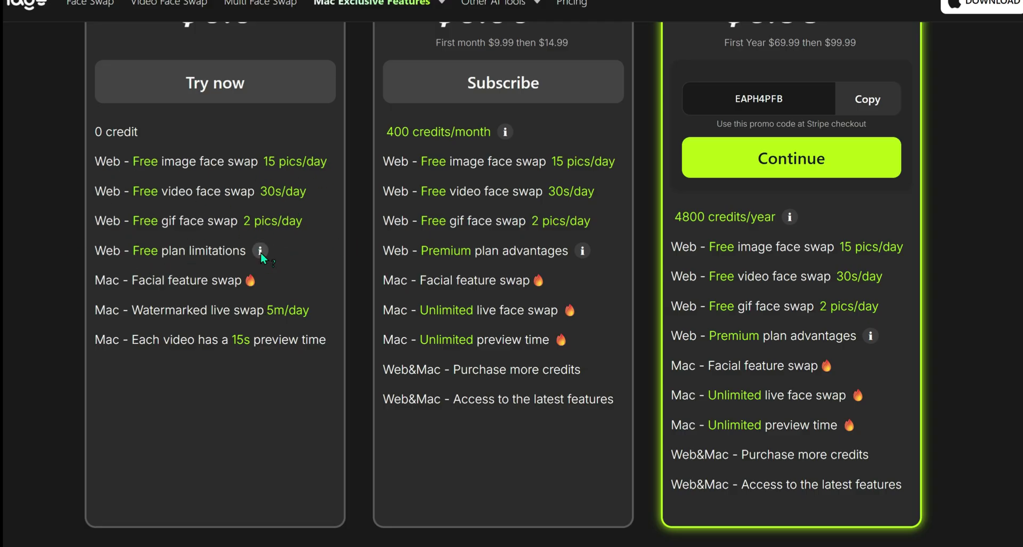
mouse_move(261, 252)
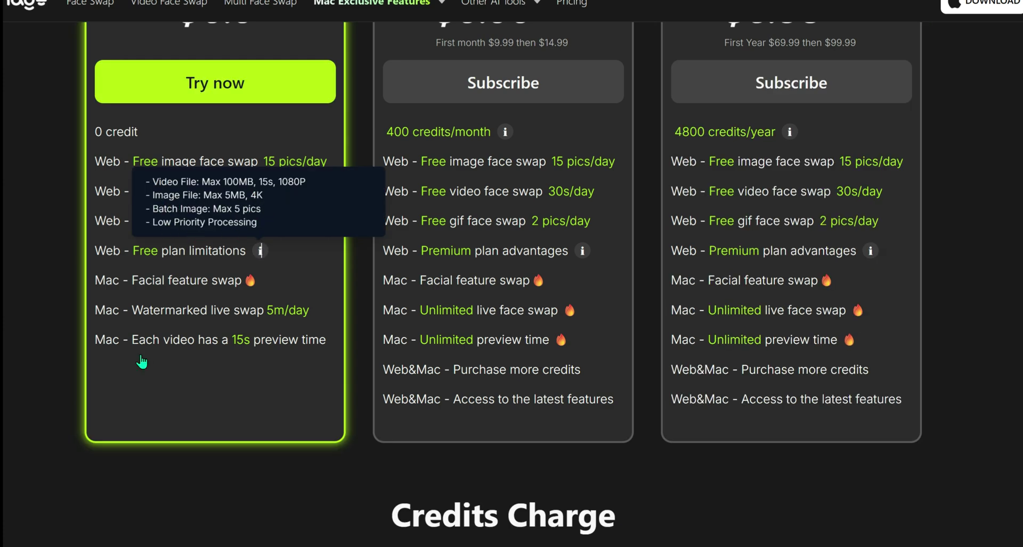
scroll(520, 110, down, 2)
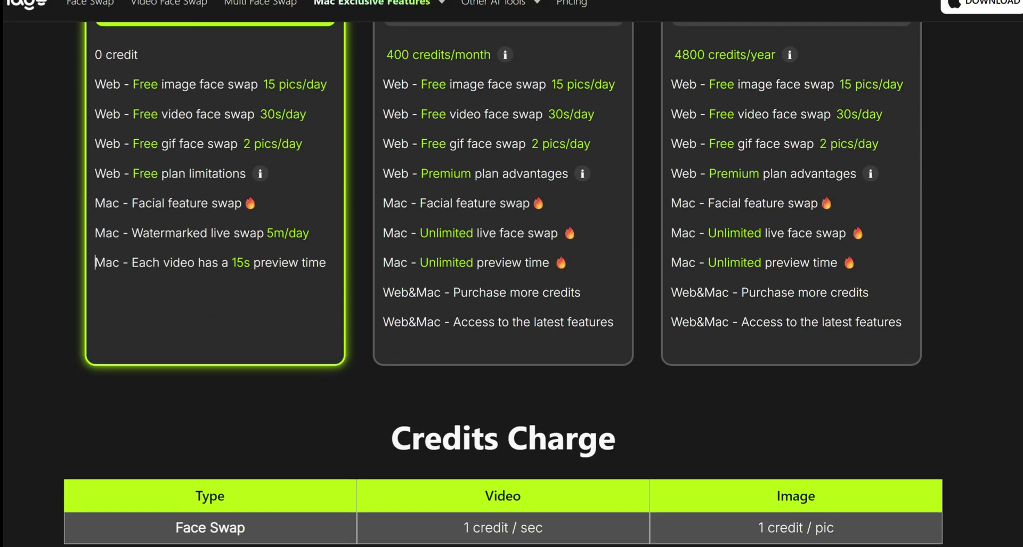
scroll(519, 111, up, 4)
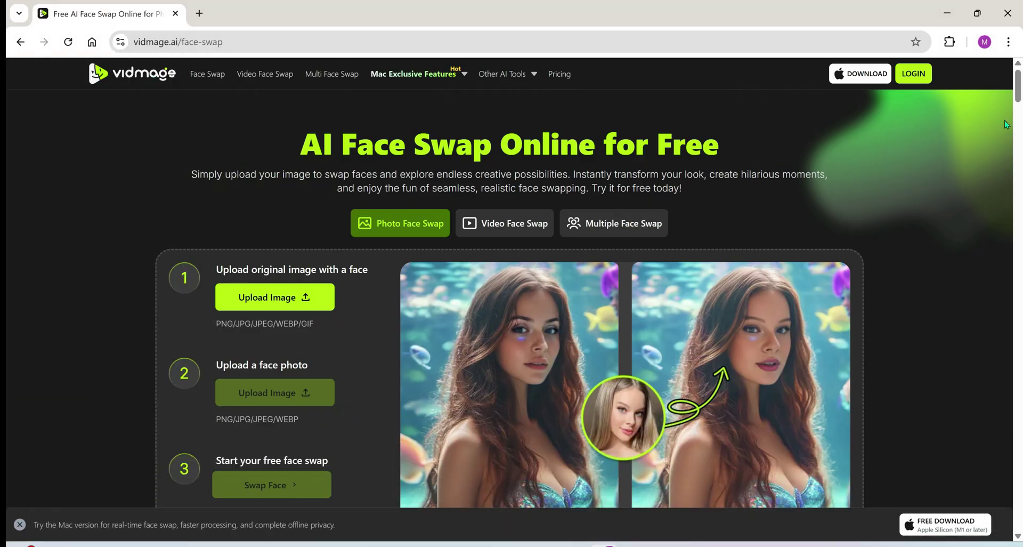
- Upload the Girl 5 portrait as the original image
scroll(1019, 96, down, 1)
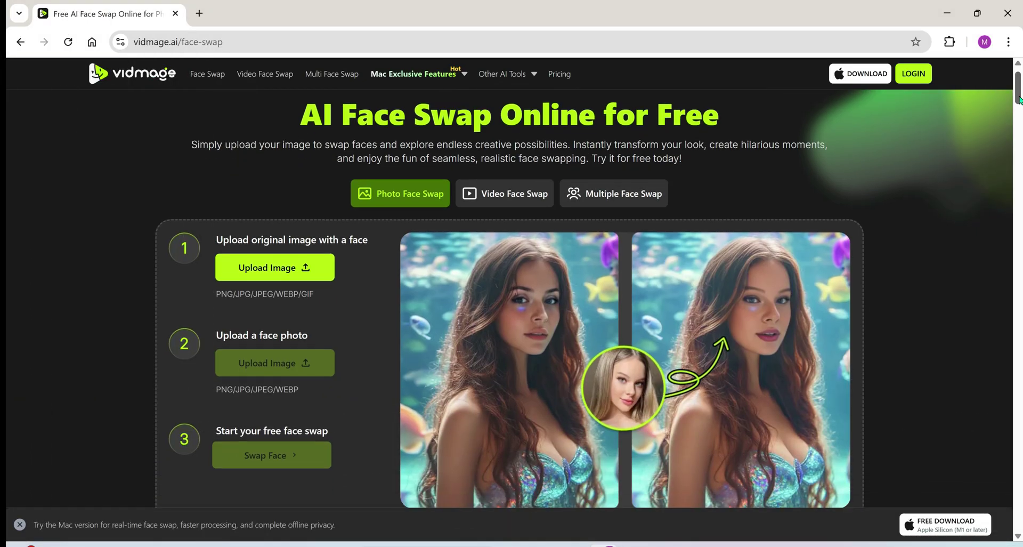
scroll(1020, 100, down, 1)
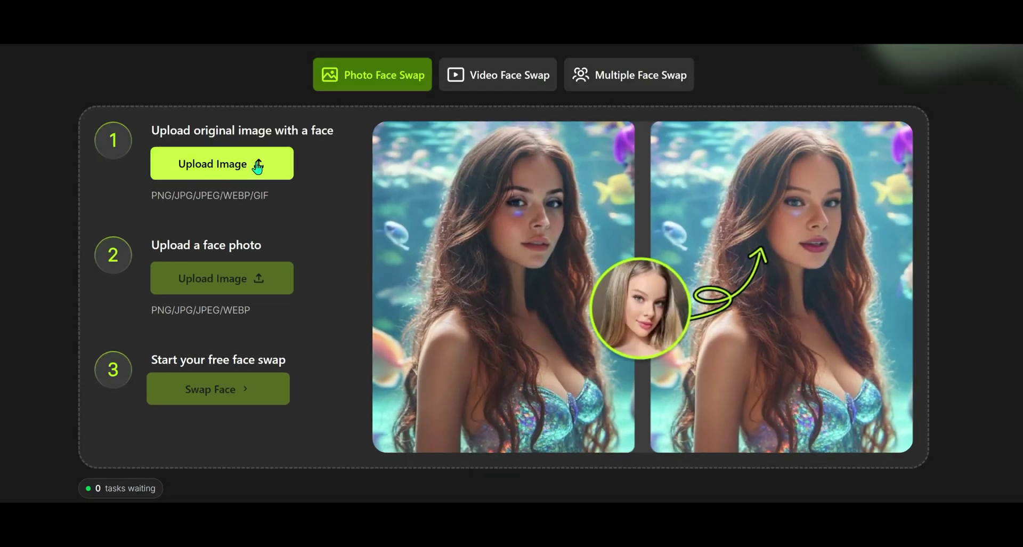
click(241, 166)
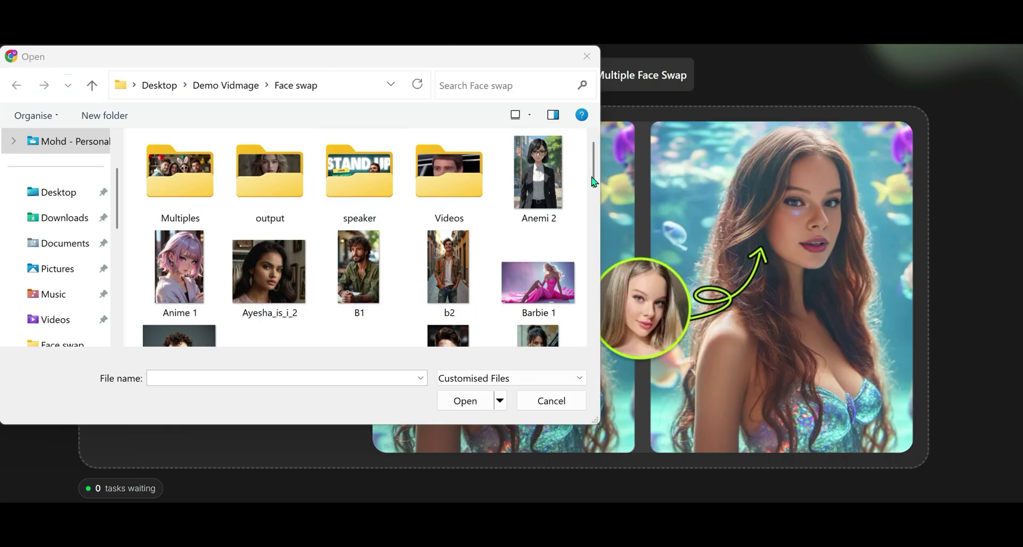
drag(591, 179, 593, 252)
click(358, 242)
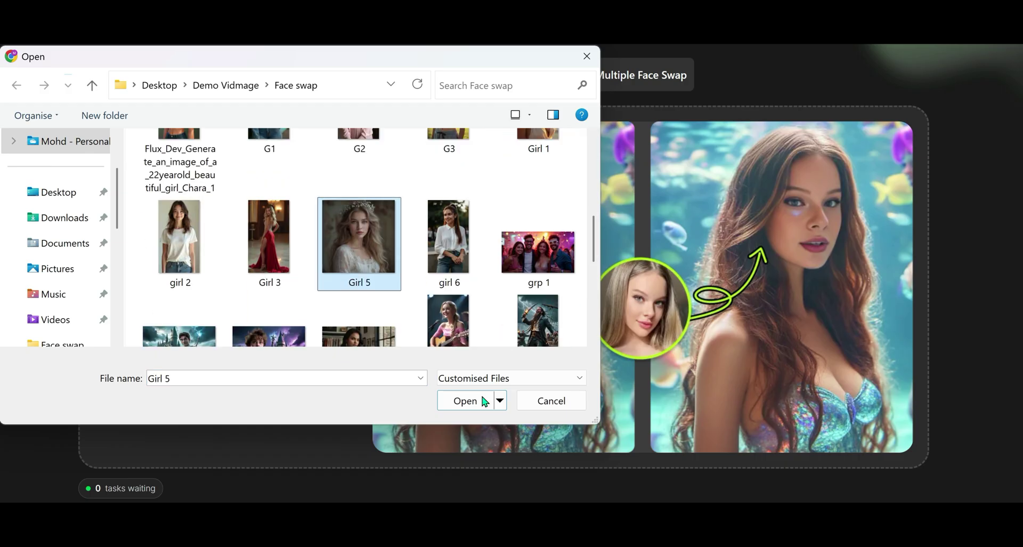
click(465, 404)
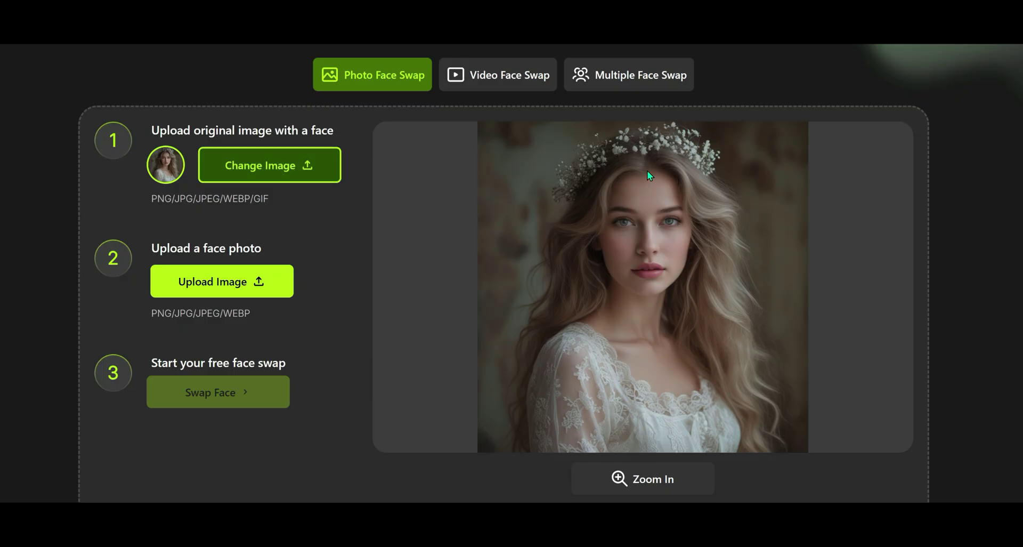
- Upload the dark-haired woman's photo as the face to swap in
click(260, 284)
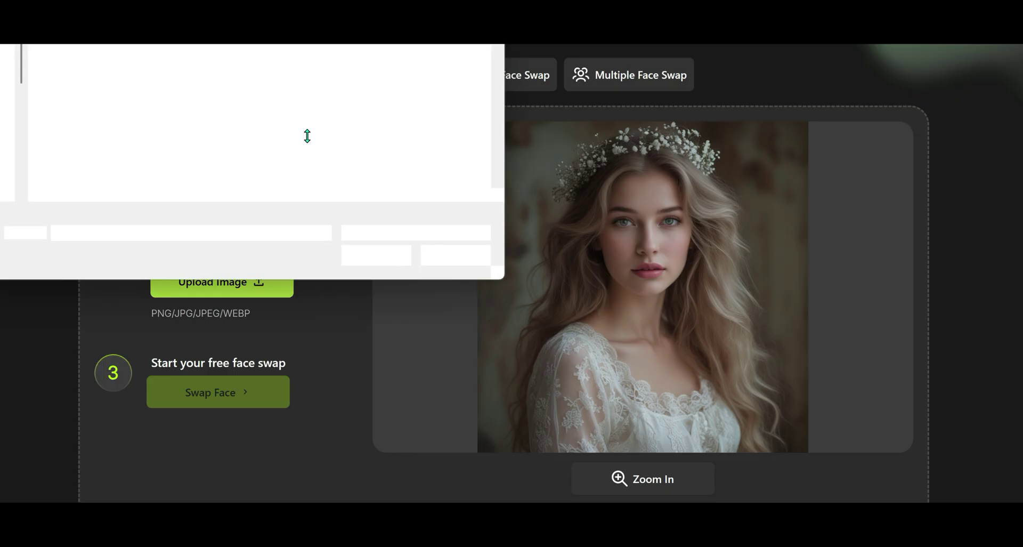
drag(394, 45, 484, 71)
mouse_move(593, 169)
mouse_down()
mouse_move(593, 205)
mouse_move(592, 170)
mouse_up()
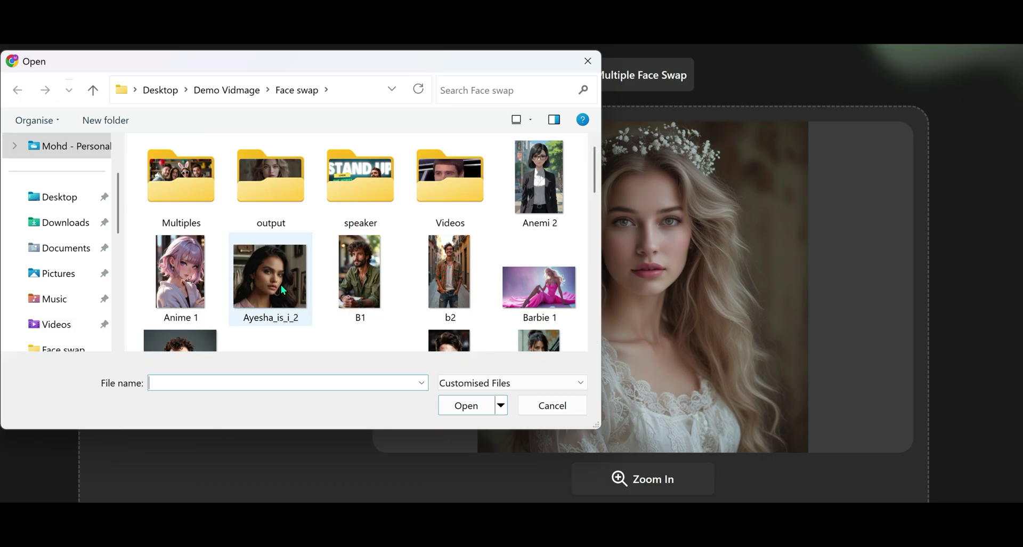
click(280, 285)
click(465, 406)
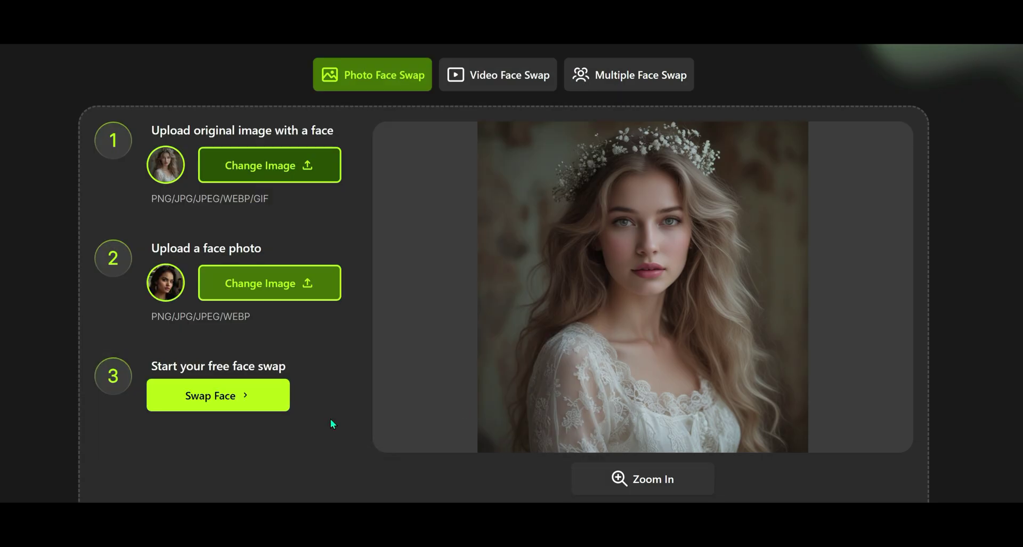
- Swap the face onto Girl 5, compare before and after, and save the JPG
click(233, 395)
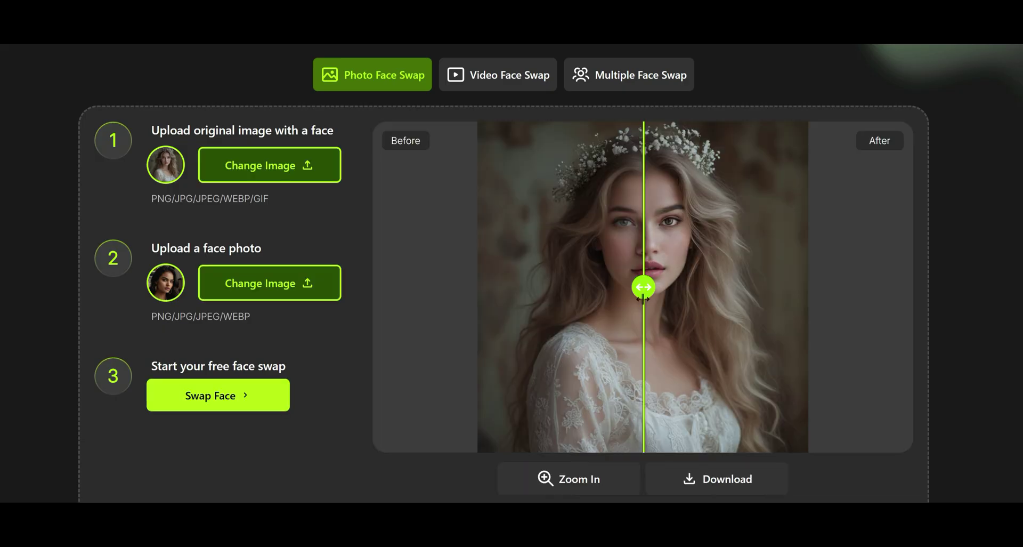
drag(643, 298, 382, 352)
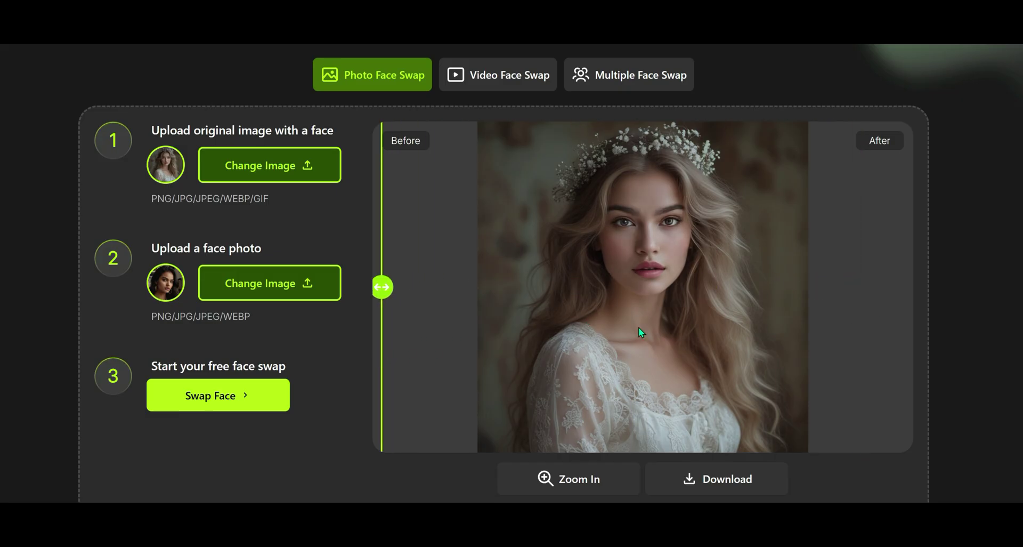
click(737, 478)
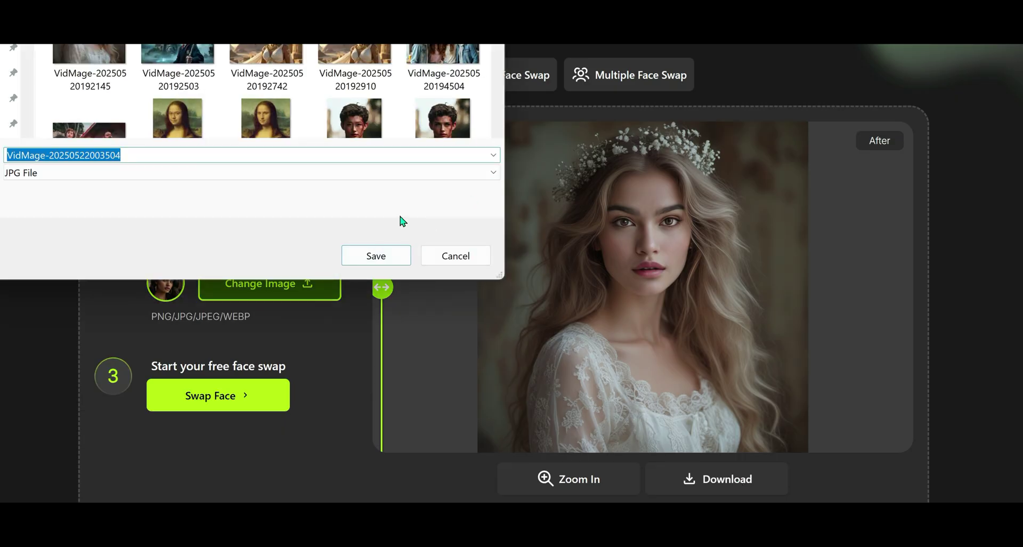
key(Return)
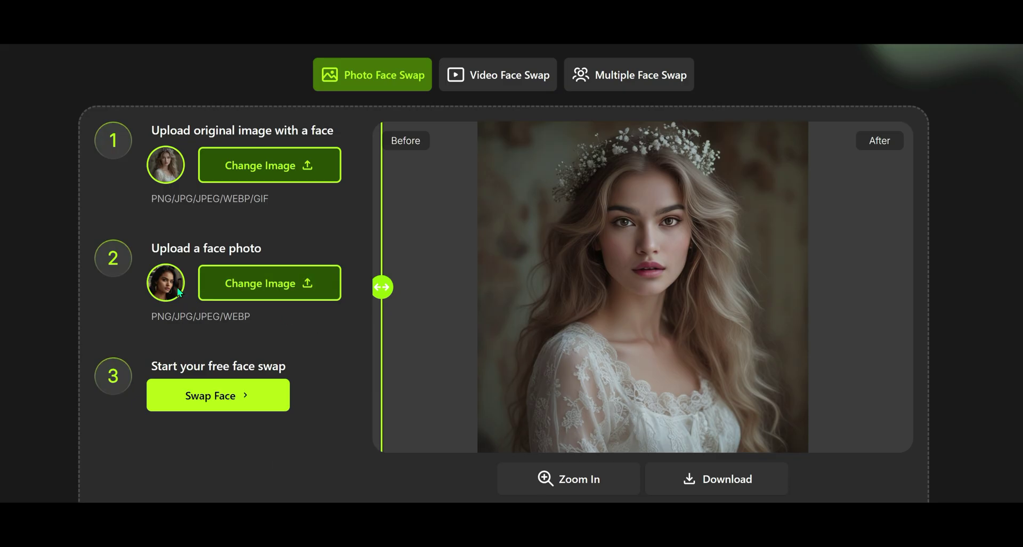
- Replace the face photo with the Chubby man image
click(271, 282)
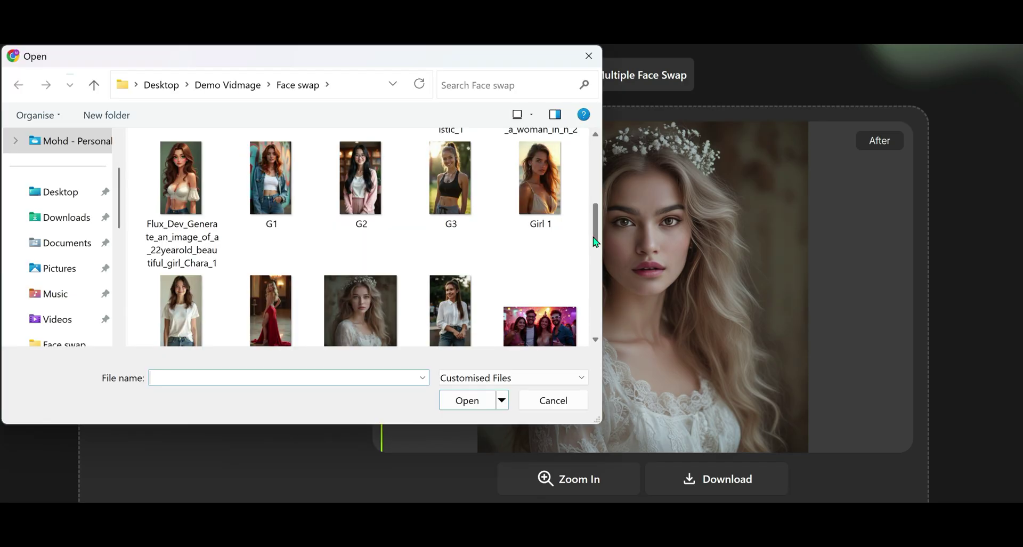
drag(595, 241, 595, 191)
click(183, 254)
click(468, 401)
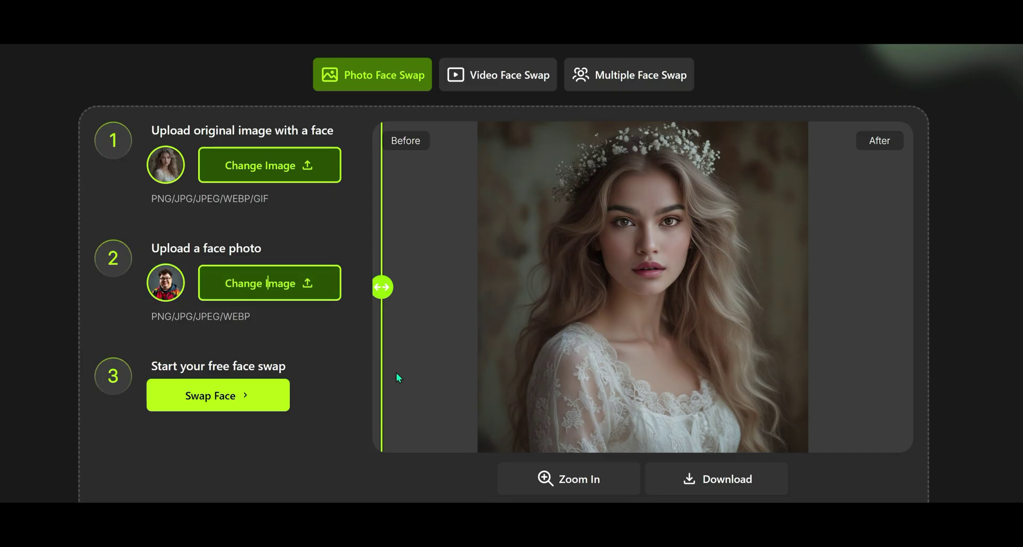
- Run the swap again, compare before and after, and download the new image
click(228, 404)
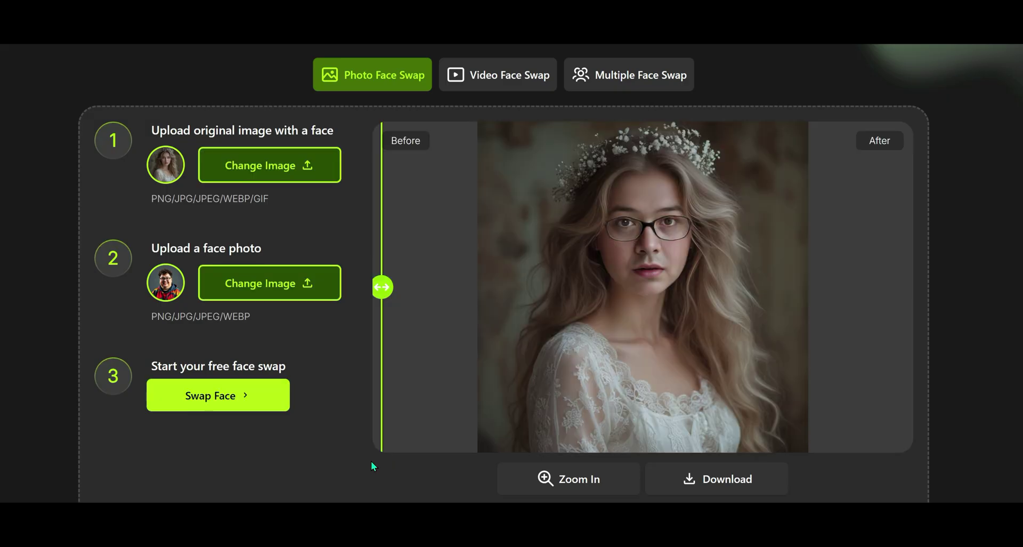
drag(382, 286, 377, 358)
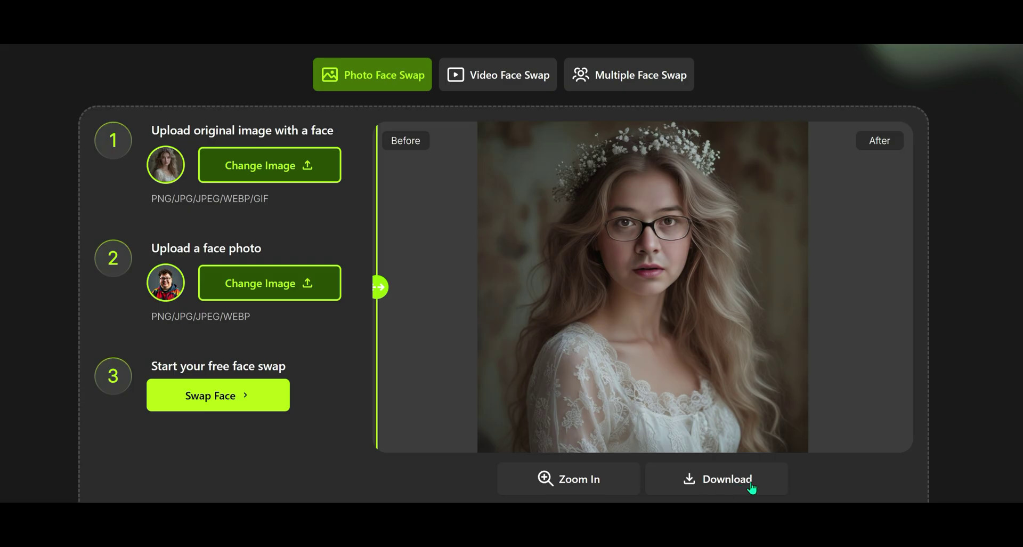
click(701, 478)
key(Return)
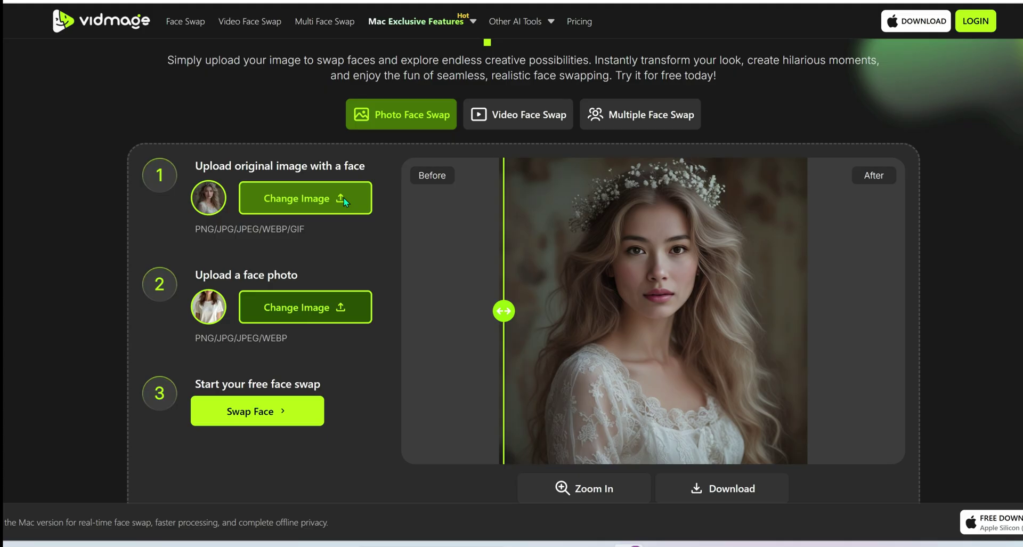
- Replace the original image with the Larry Botter 1 wizard picture
click(309, 164)
scroll(520, 95, down, 3)
scroll(519, 96, up, 3)
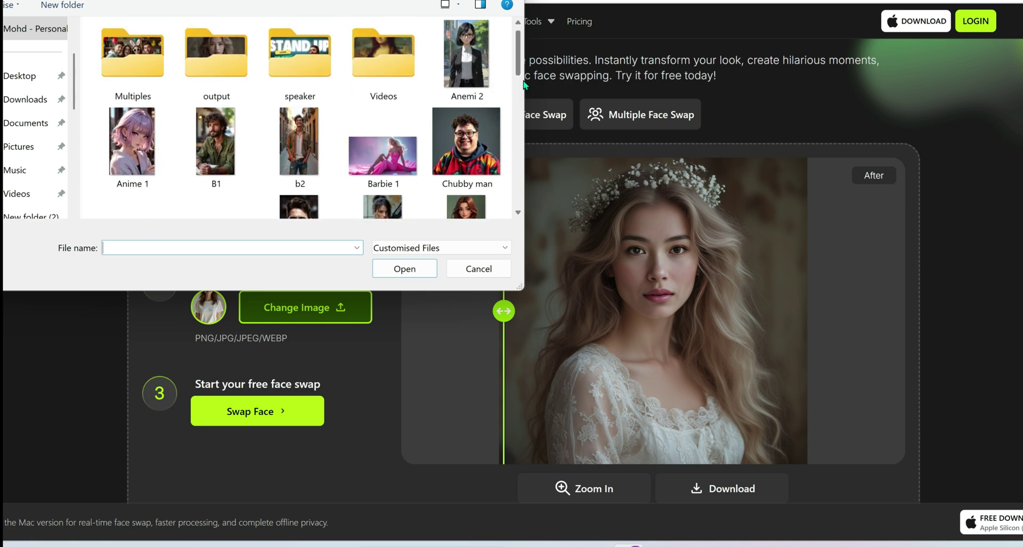
scroll(464, 160, down, 5)
click(463, 165)
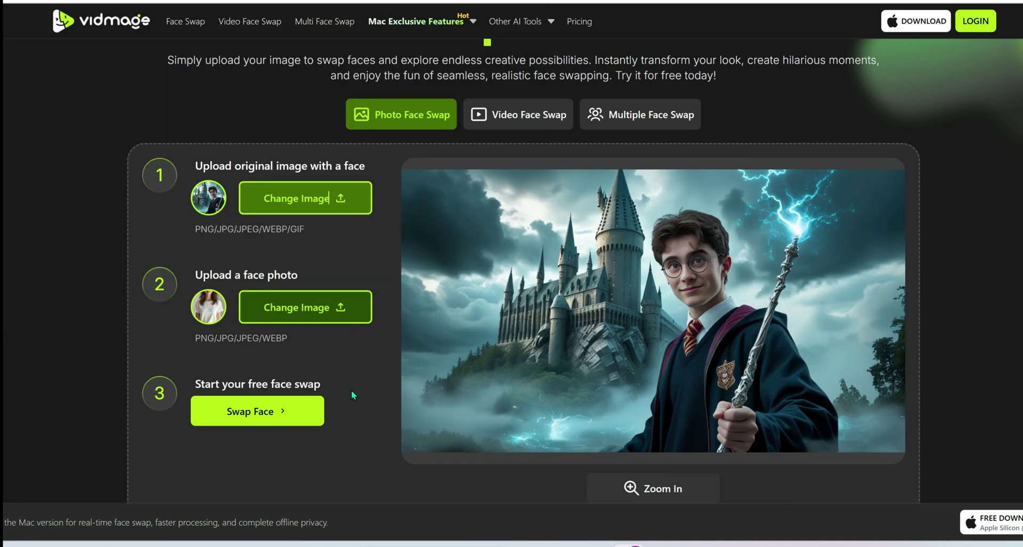
- Load b2 as the face photo, run the swap, and compare the wizard result
click(317, 310)
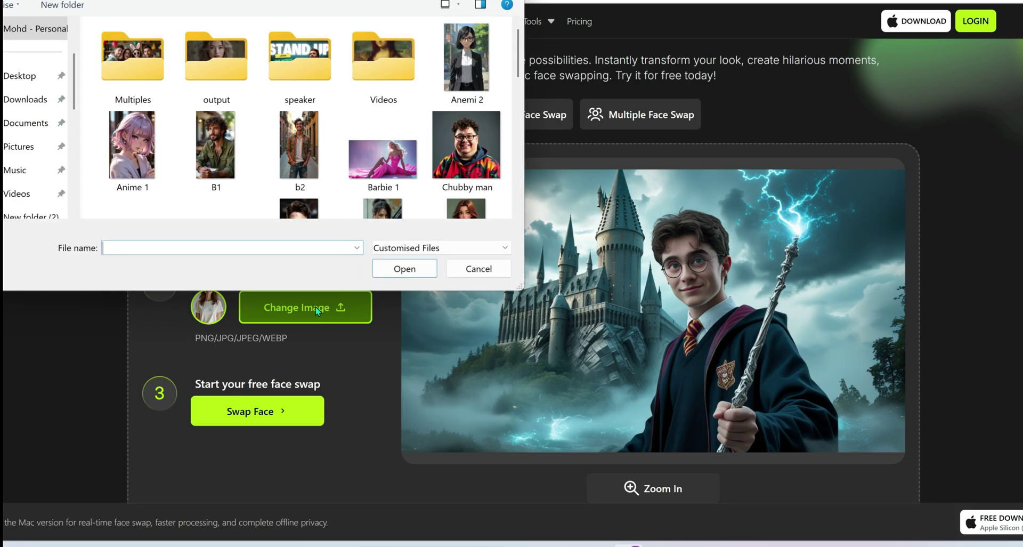
click(302, 144)
click(401, 268)
click(262, 417)
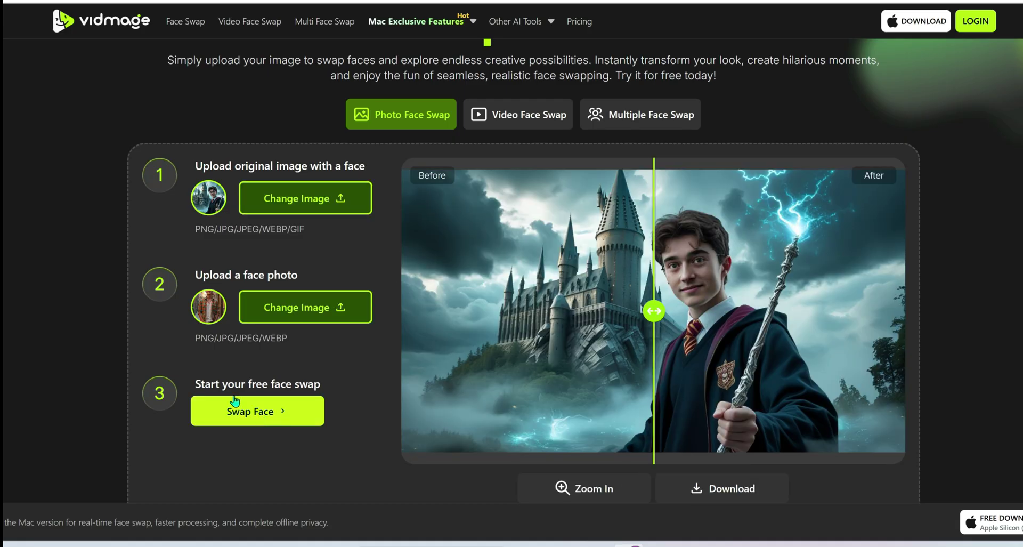
drag(653, 312, 837, 310)
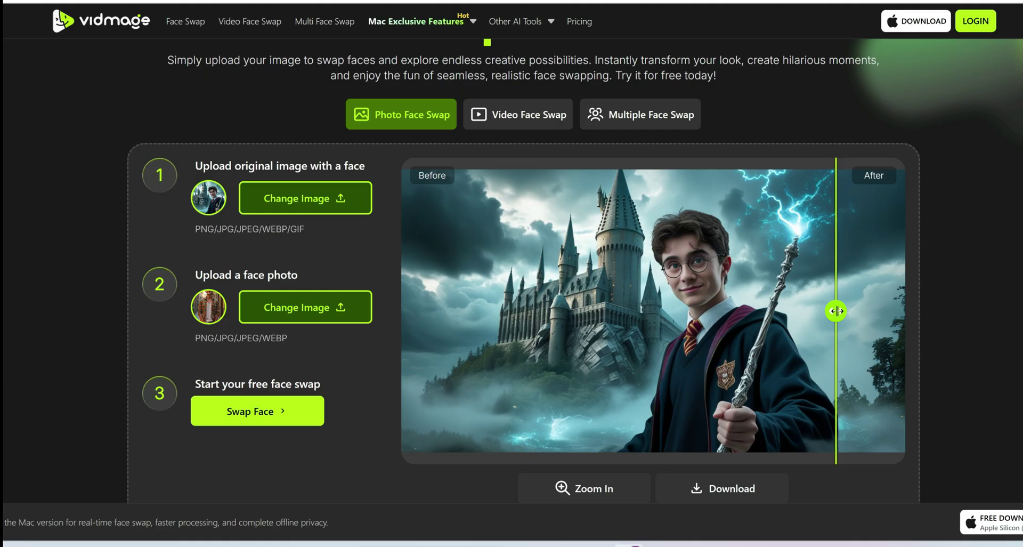
- Load the Messi portrait as the face photo
click(327, 313)
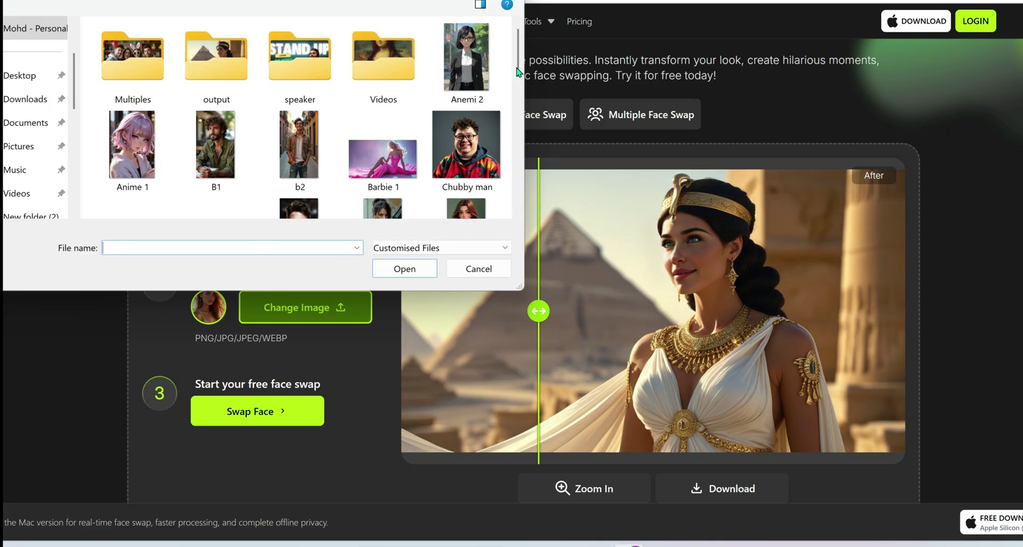
drag(517, 72, 517, 98)
click(299, 131)
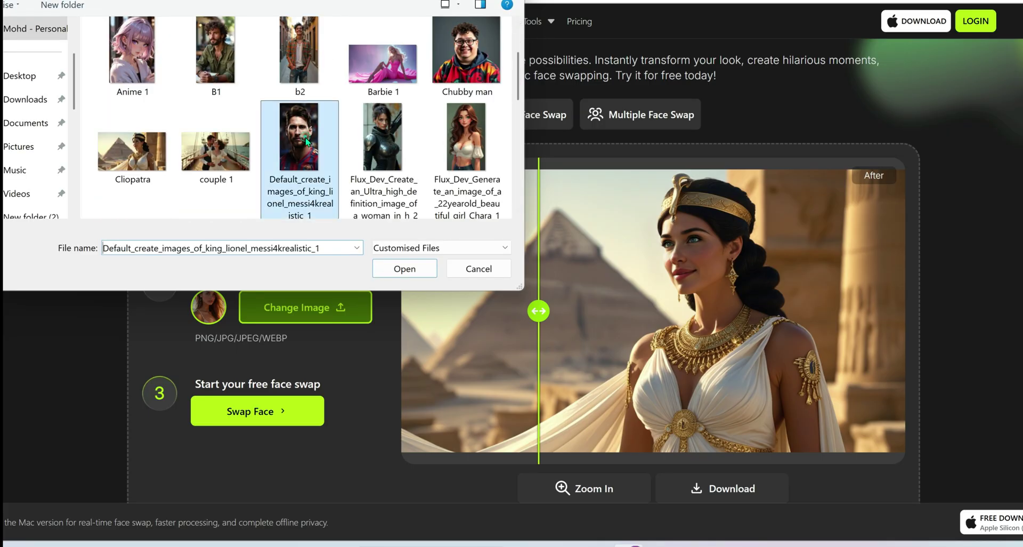
click(405, 268)
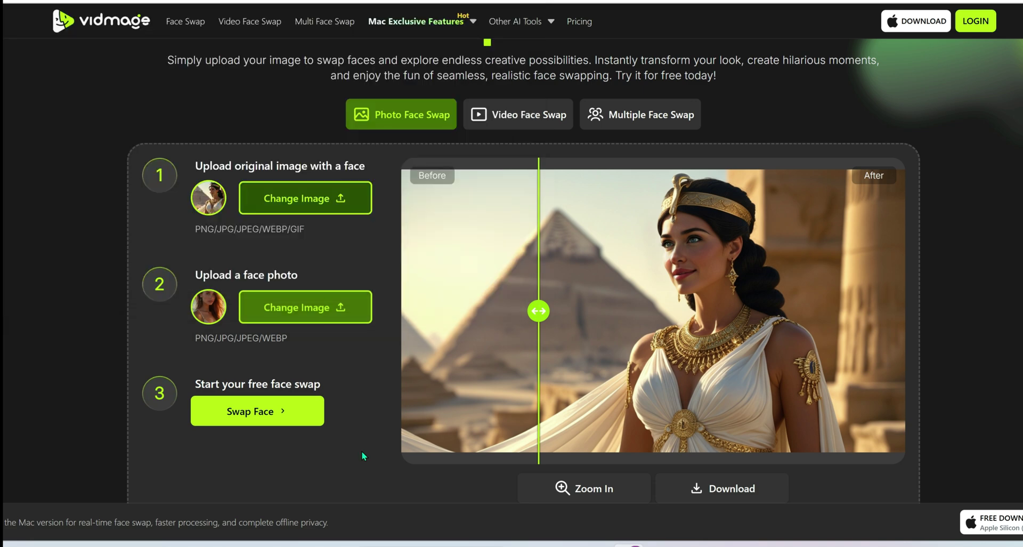
- Swap it onto the Cleopatra photo, compare before and after, and save the image
click(271, 413)
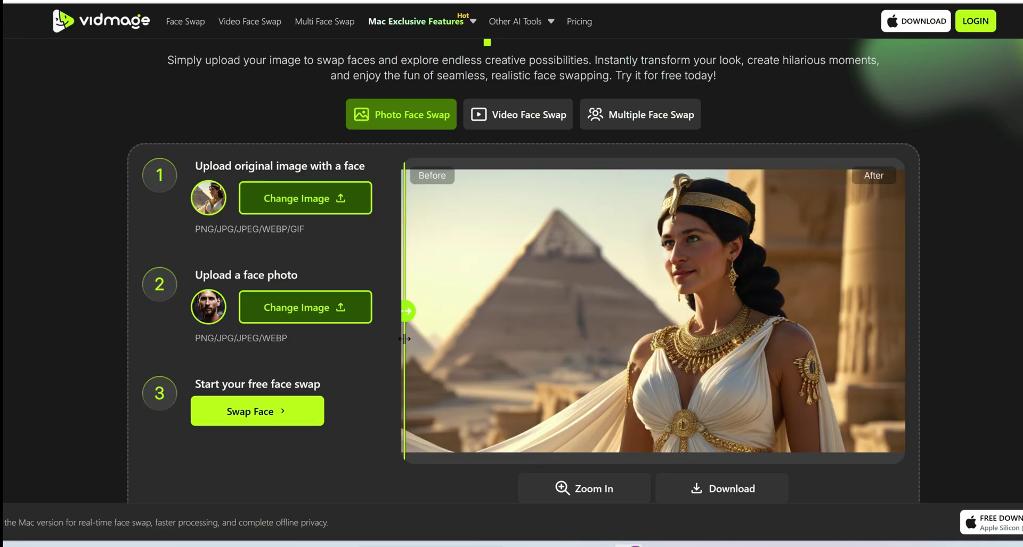
drag(405, 340, 454, 341)
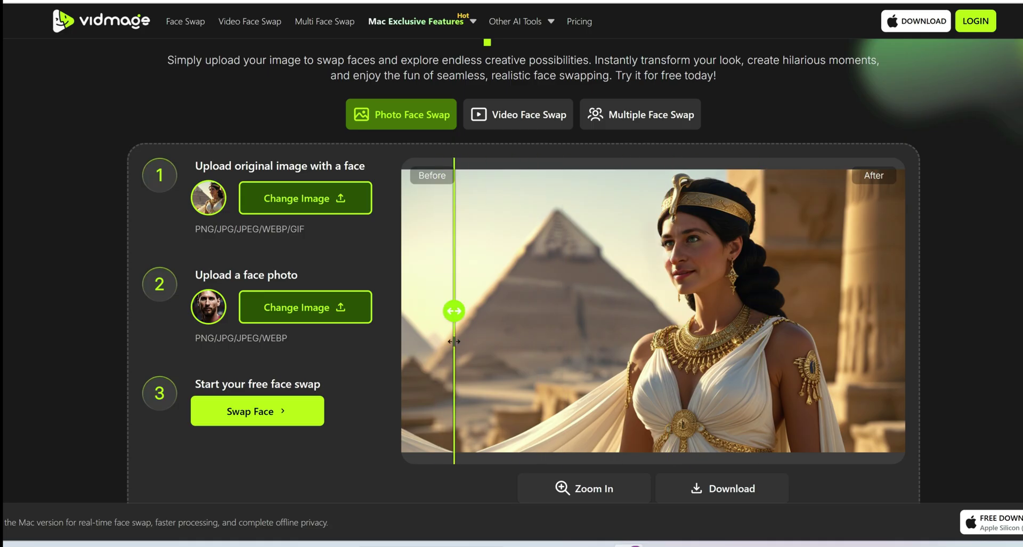
click(721, 490)
click(407, 333)
- Upload the 'funny Man dancing short' video in the Video Face Swap tool
click(518, 53)
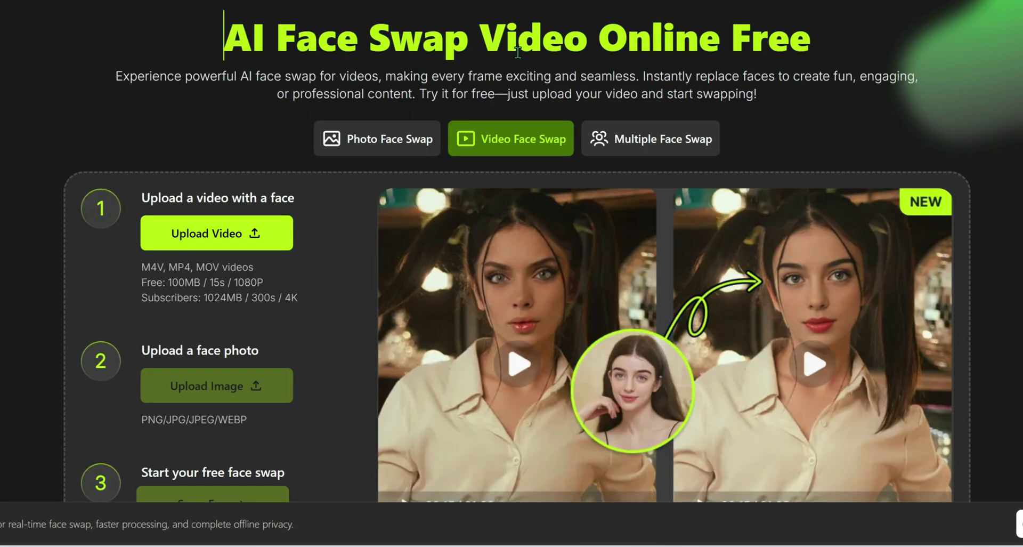
scroll(517, 52, down, 3)
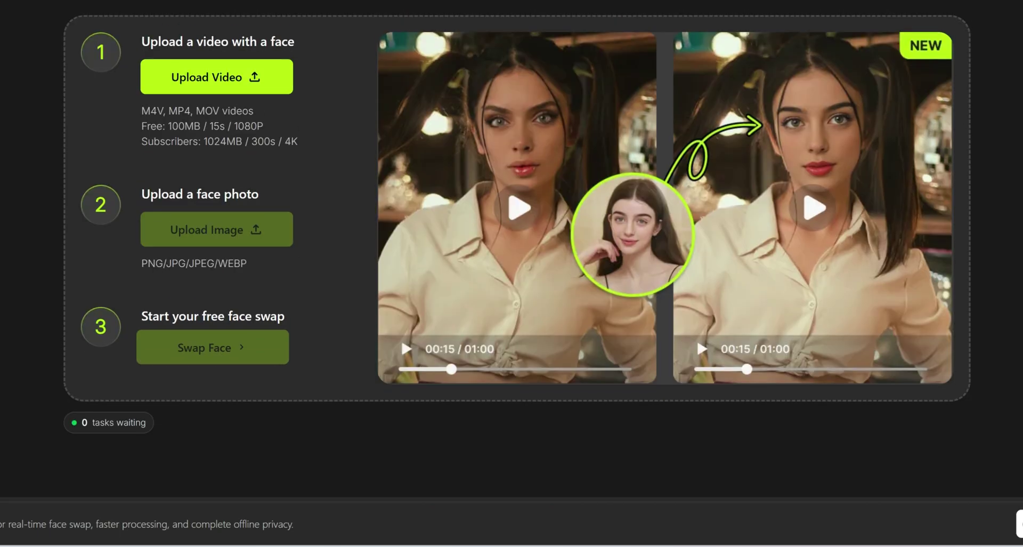
click(226, 76)
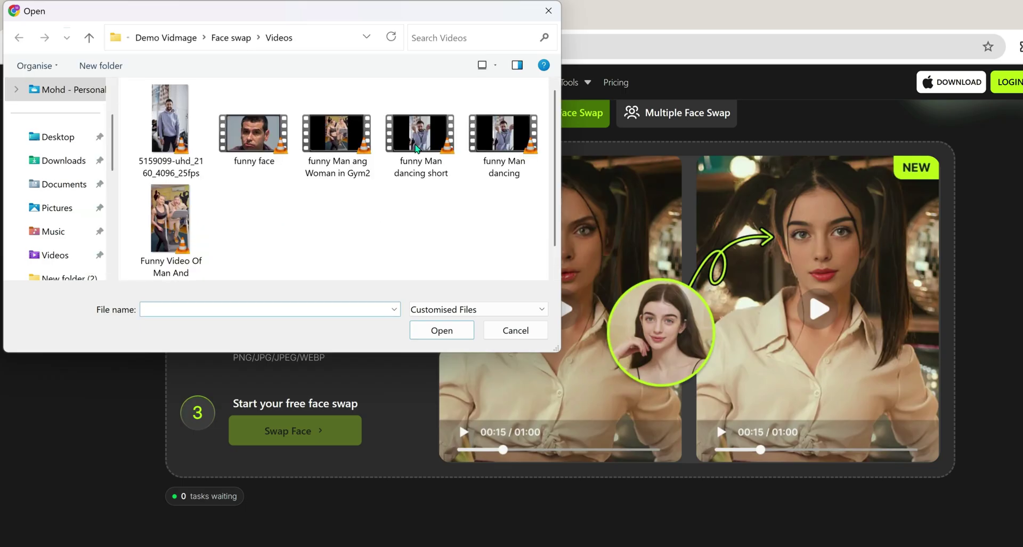
click(420, 153)
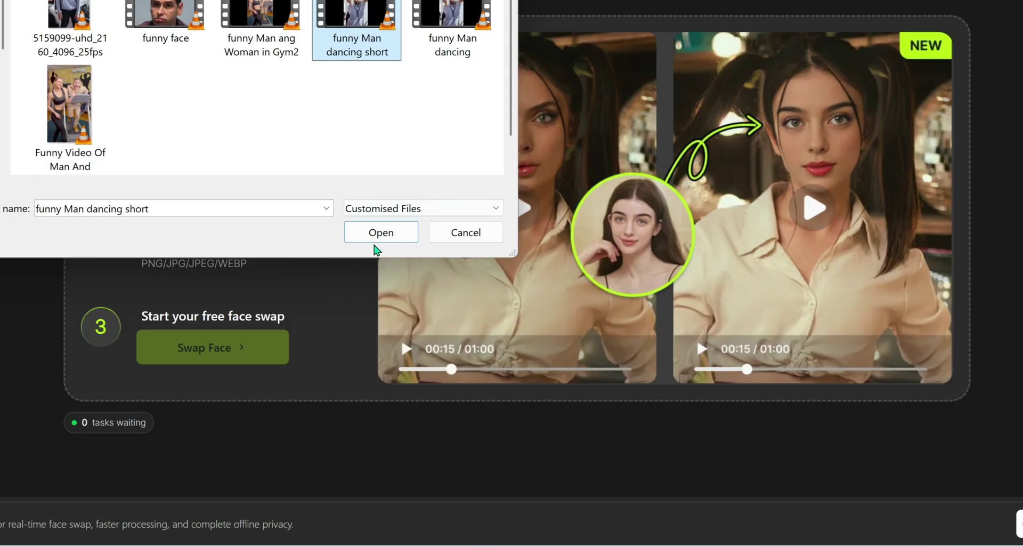
click(373, 233)
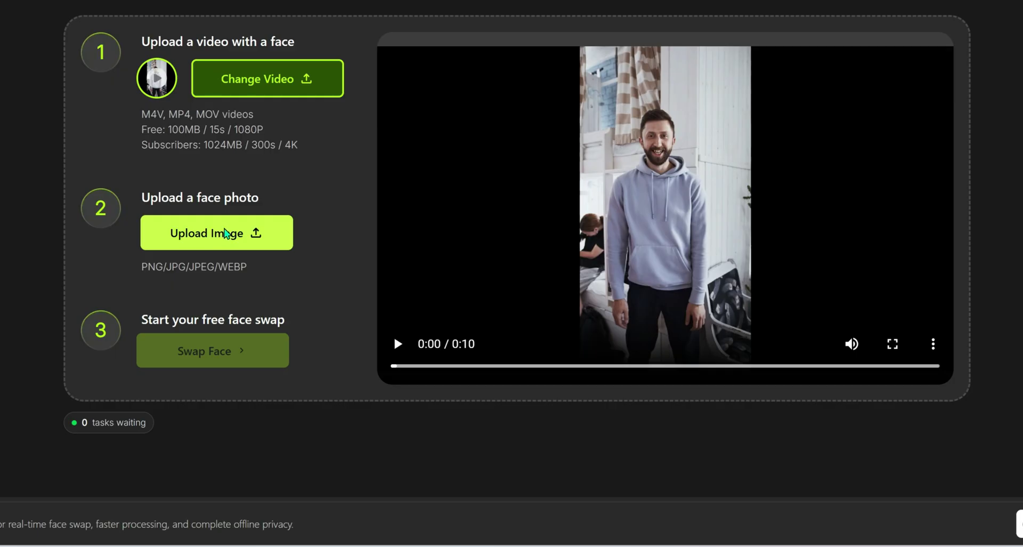
- Load Chubby man as the face photo and run the video face swap
click(225, 232)
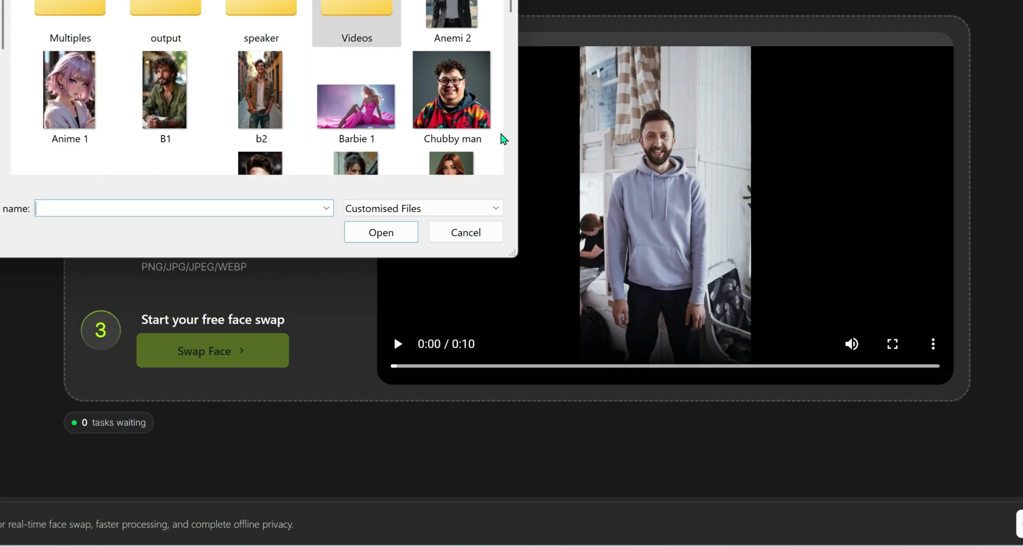
click(457, 99)
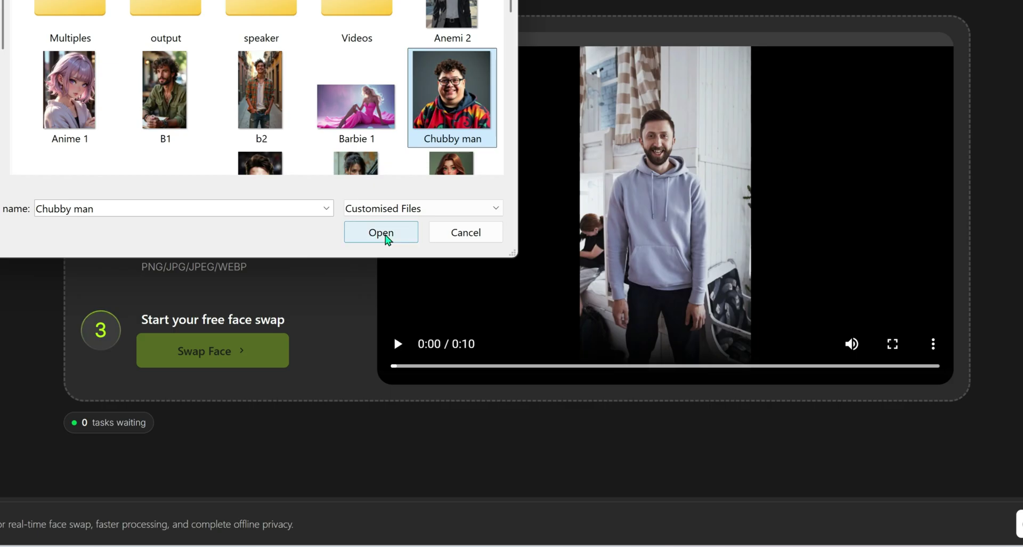
click(381, 233)
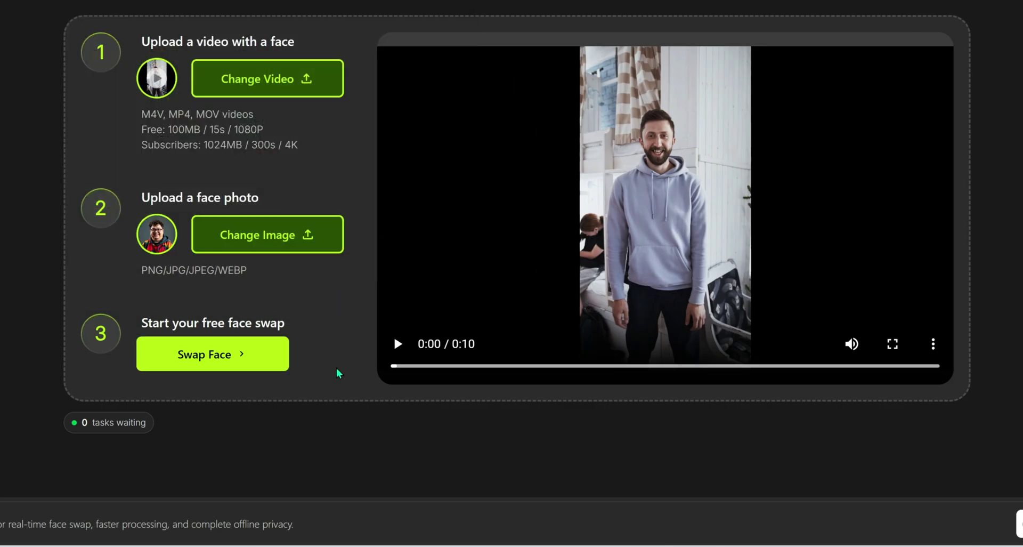
click(222, 356)
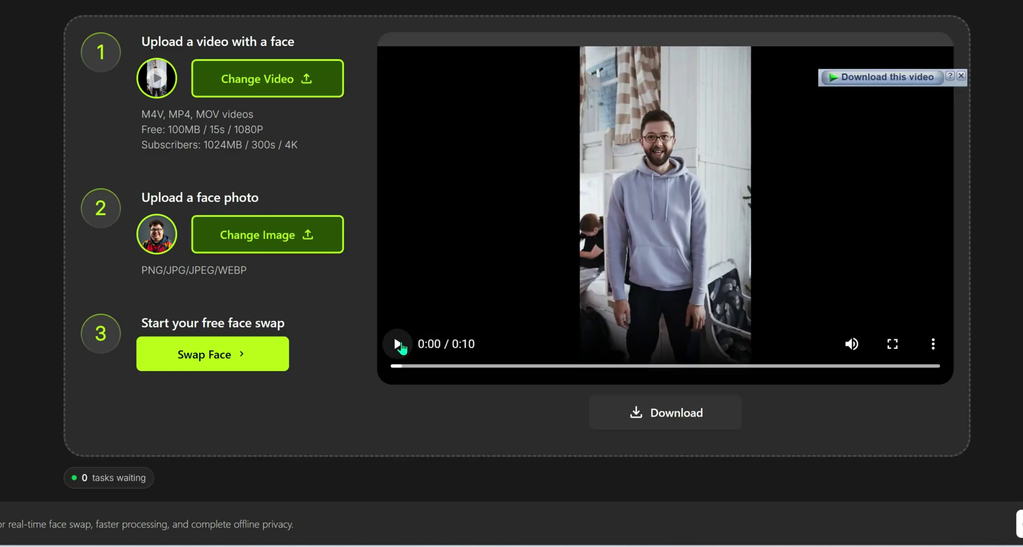
- Play the swapped video and save it as MP4
click(401, 348)
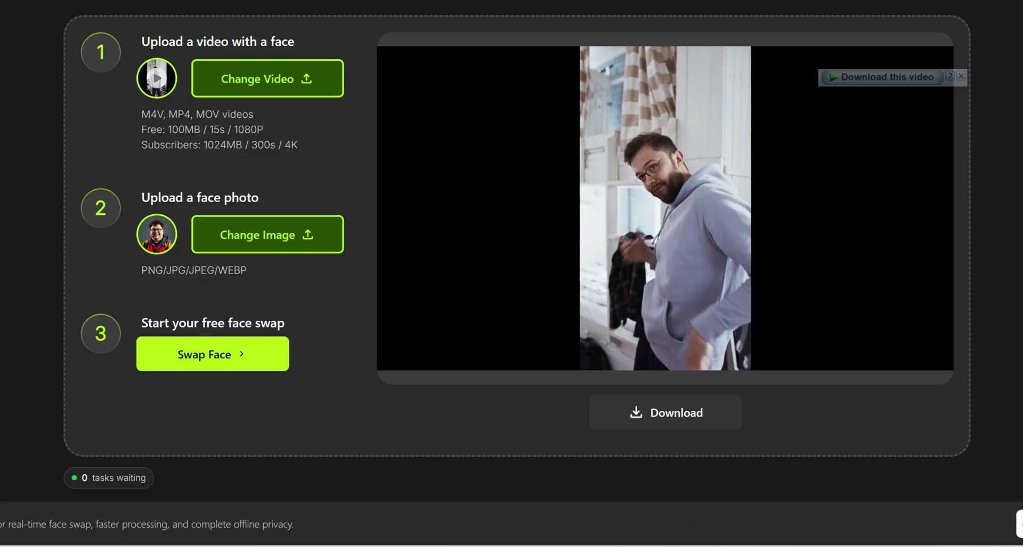
click(962, 76)
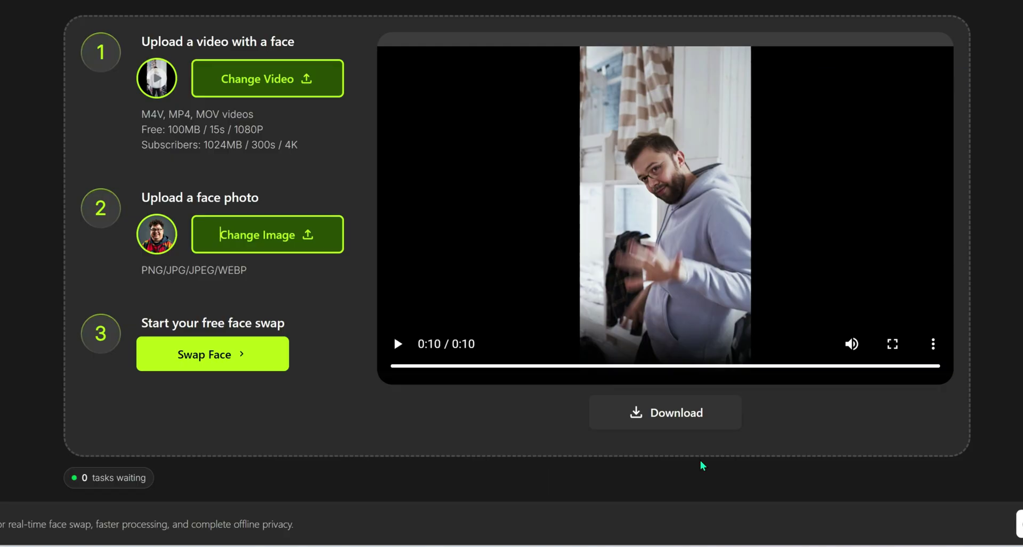
click(673, 411)
click(377, 231)
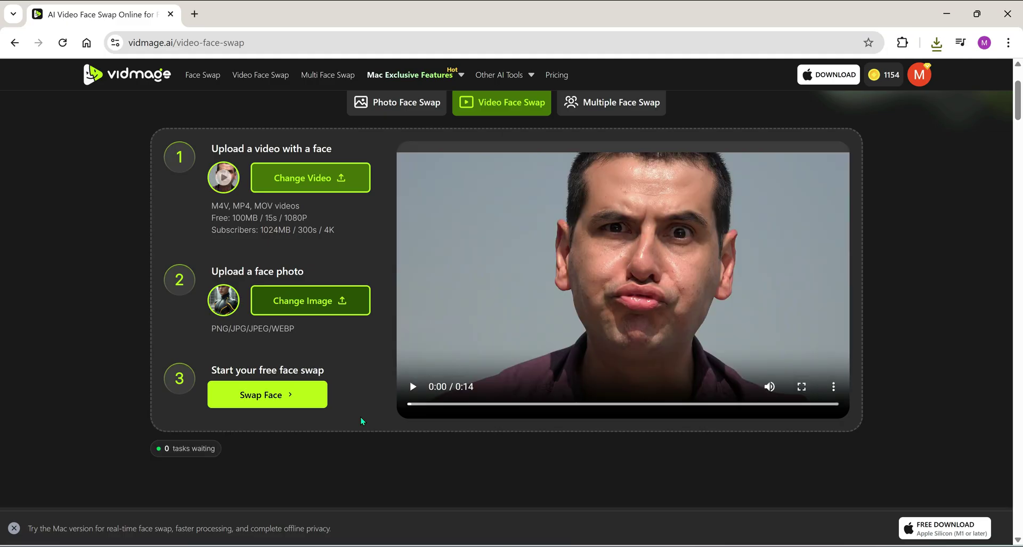
- Play the grimacing man's clip and switch the face photo to Chubby man
click(414, 388)
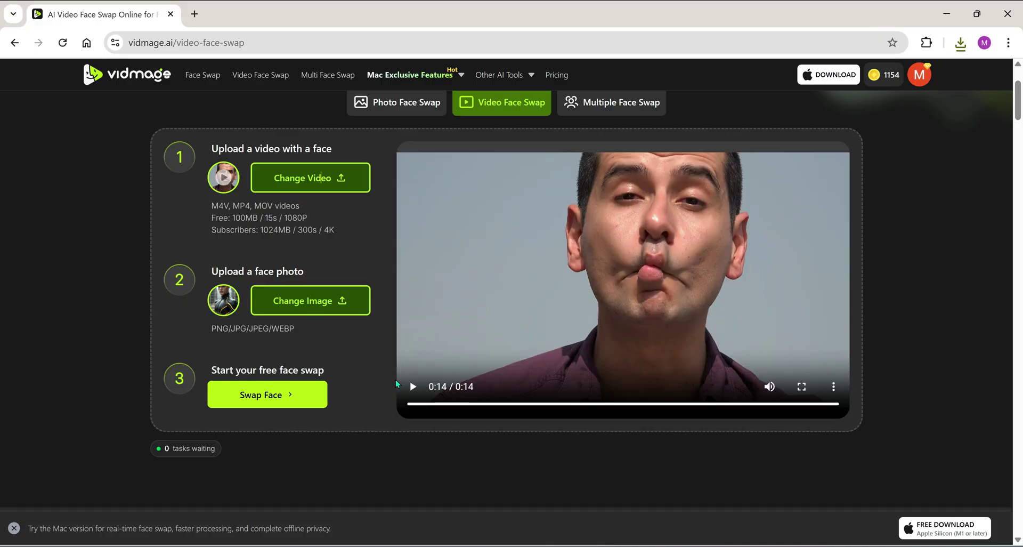
click(316, 299)
key(alt+Up)
click(456, 189)
click(400, 300)
- Run the video face swap, replay the result, and save the new video
click(265, 396)
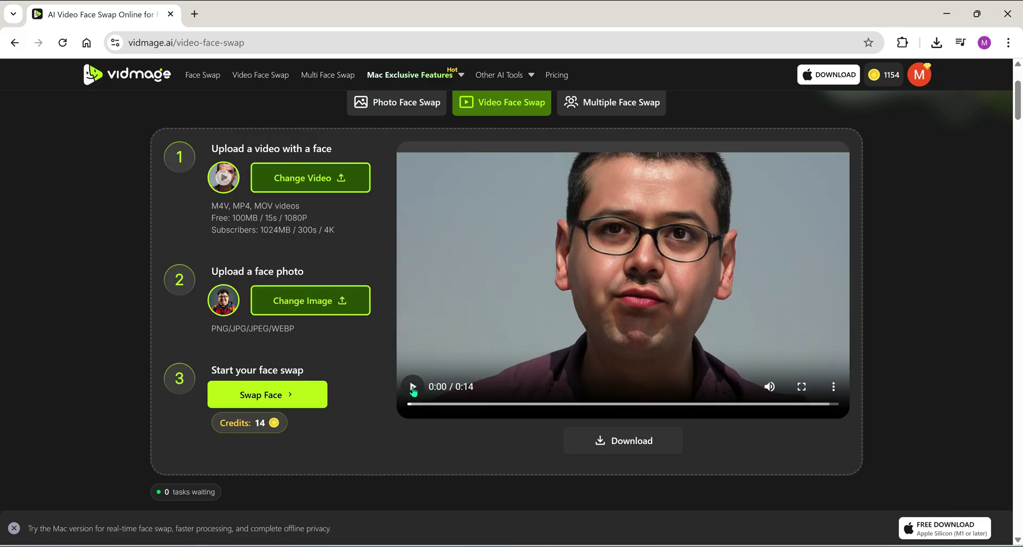
click(414, 391)
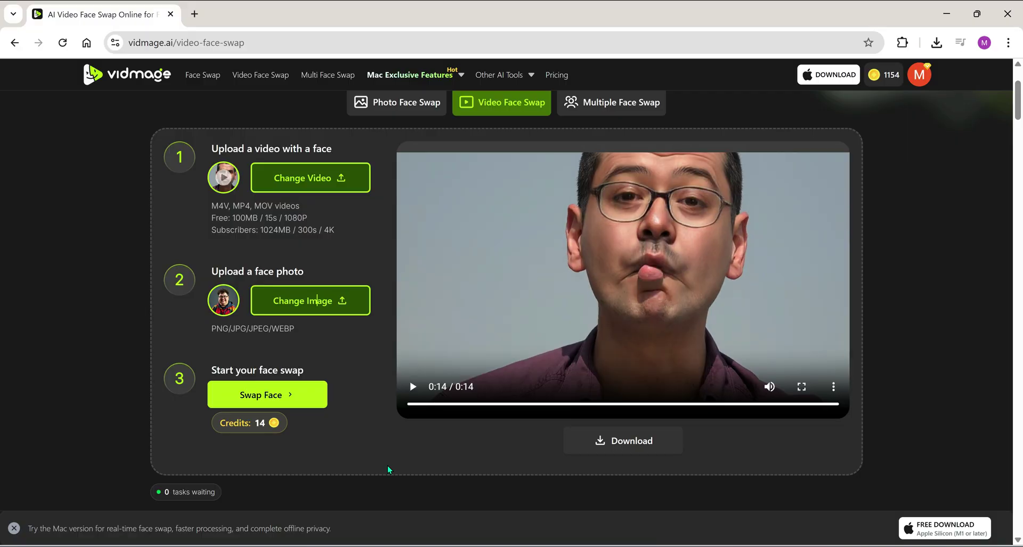
click(413, 388)
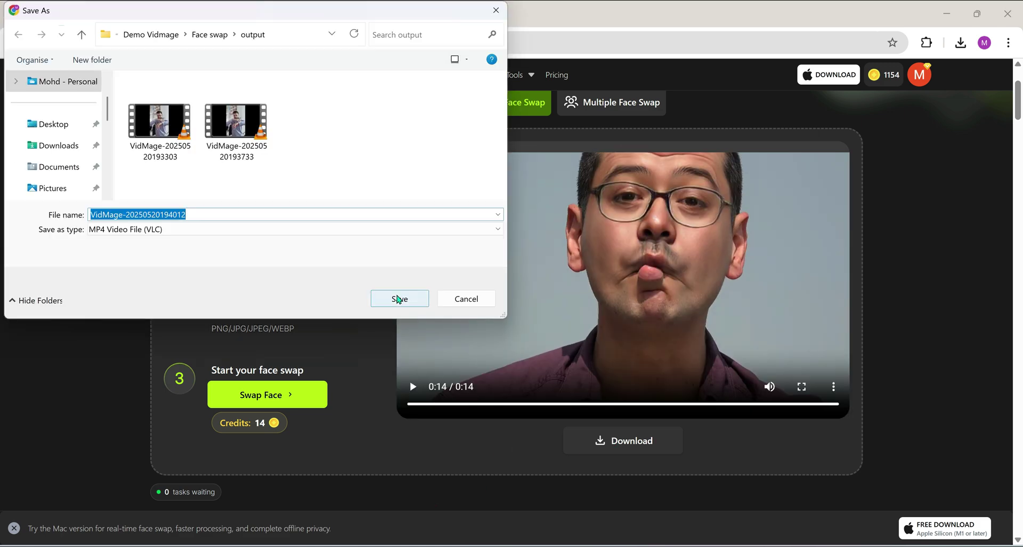
click(399, 299)
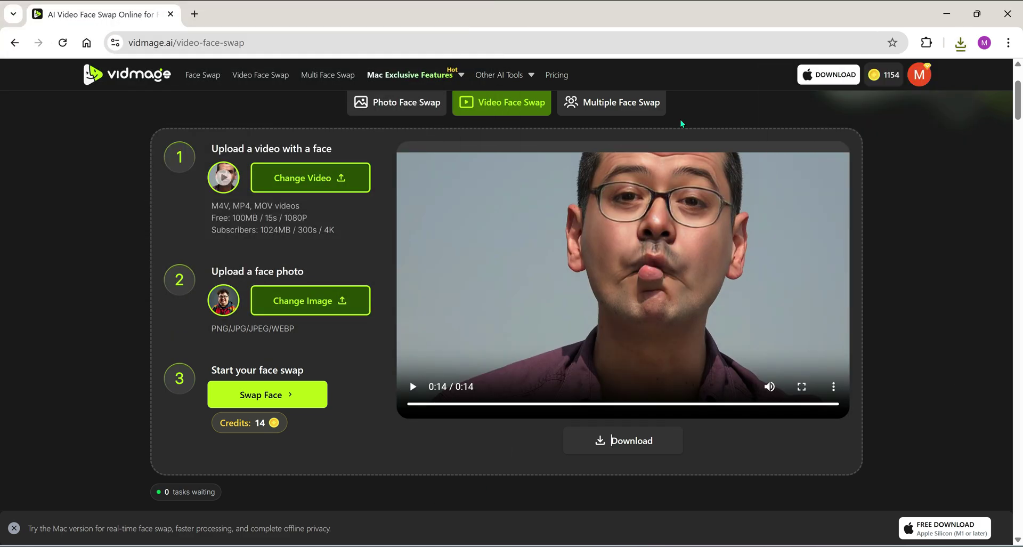
- In the multiple face swap tool, upload the 4 group of friends photo from the Multiples folder
click(600, 104)
scroll(1017, 103, down, 2)
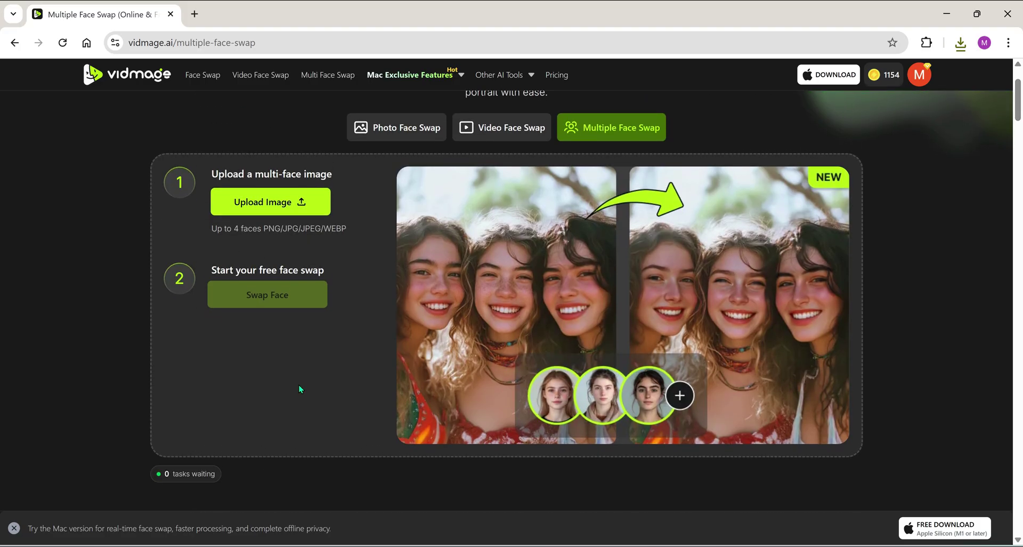
click(292, 203)
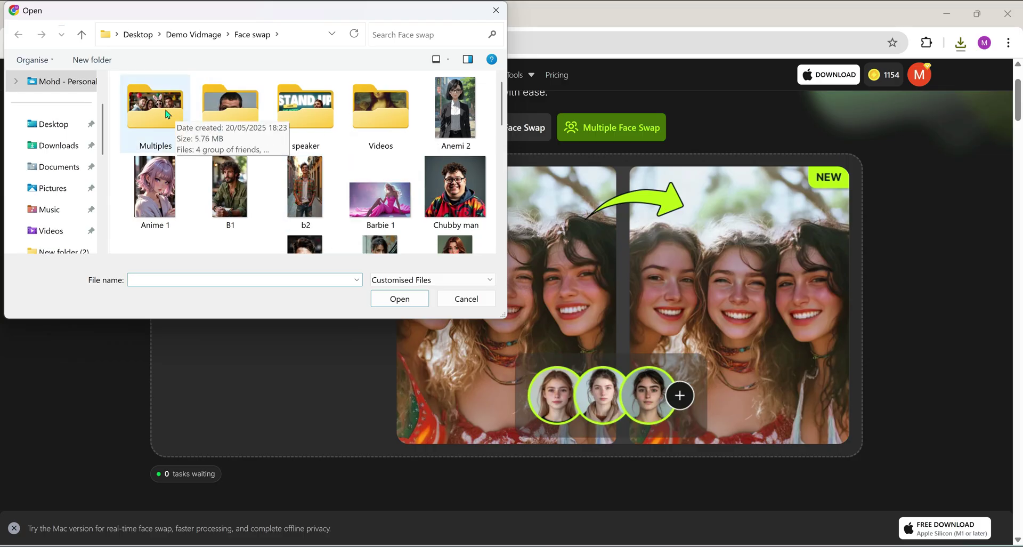
double_click(163, 120)
click(160, 140)
click(400, 299)
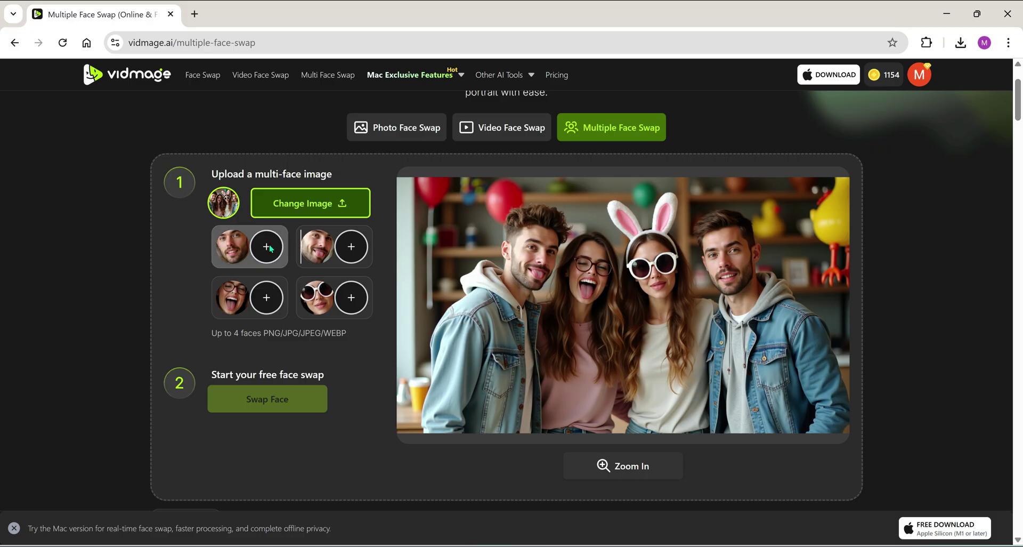
- Assign B1 and b2 as replacement faces for the first two people
click(268, 245)
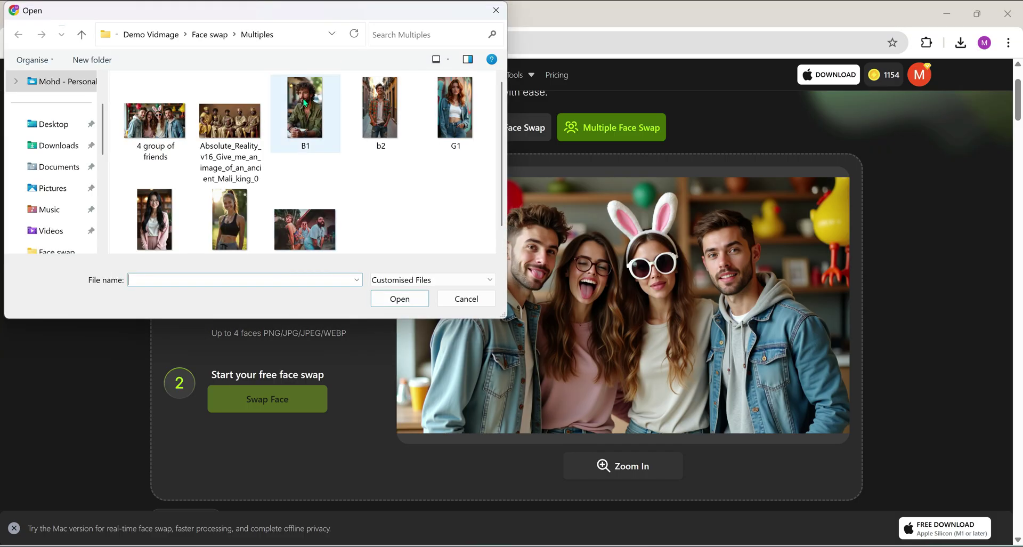
click(305, 109)
click(400, 299)
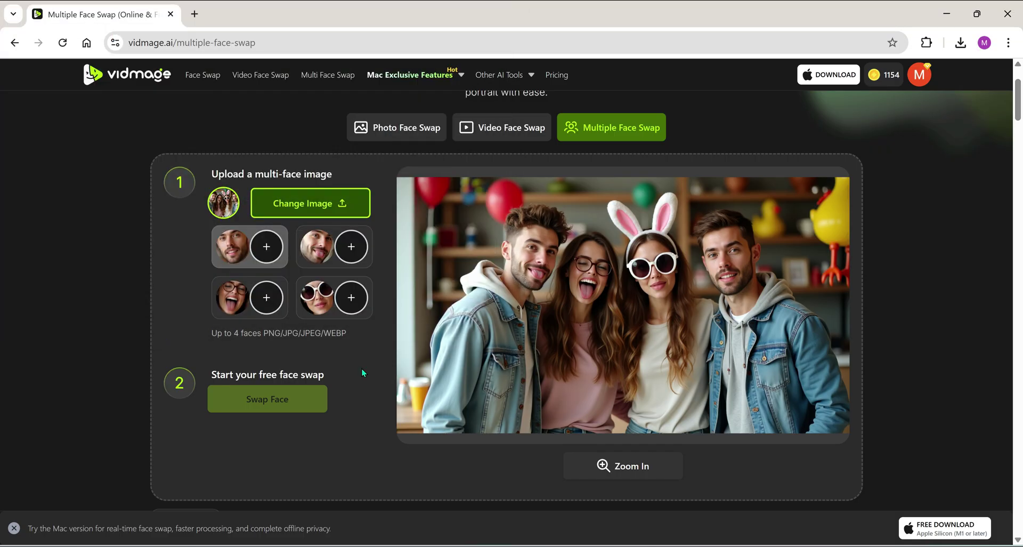
click(351, 247)
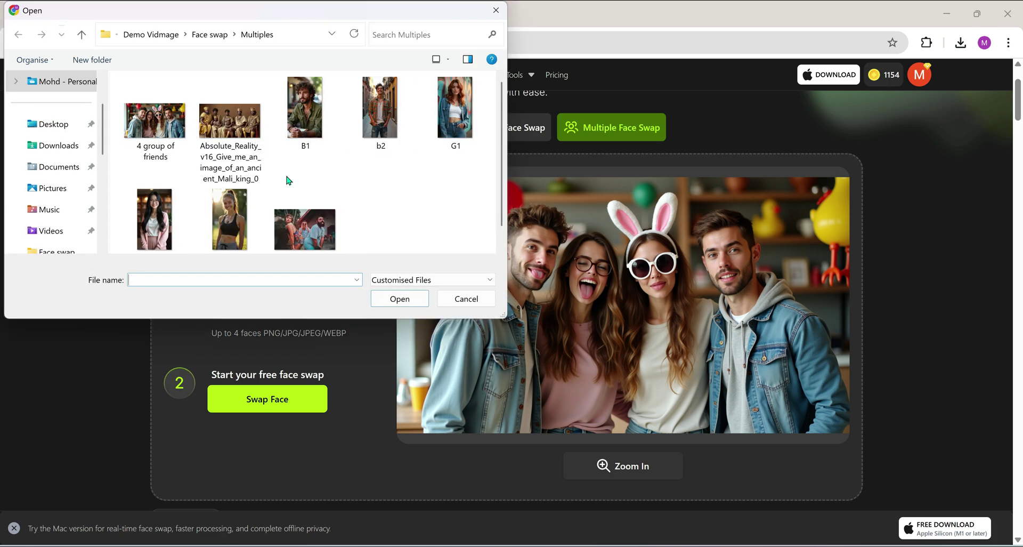
click(365, 106)
click(400, 299)
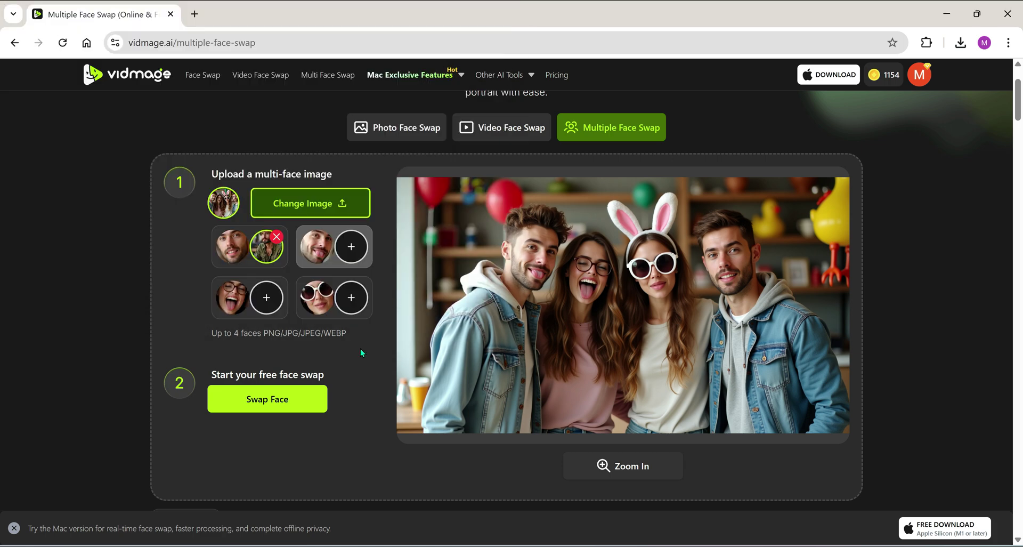
- Assign G2 and G3 as replacement faces for the third and fourth people
click(271, 298)
click(154, 224)
click(394, 299)
click(353, 296)
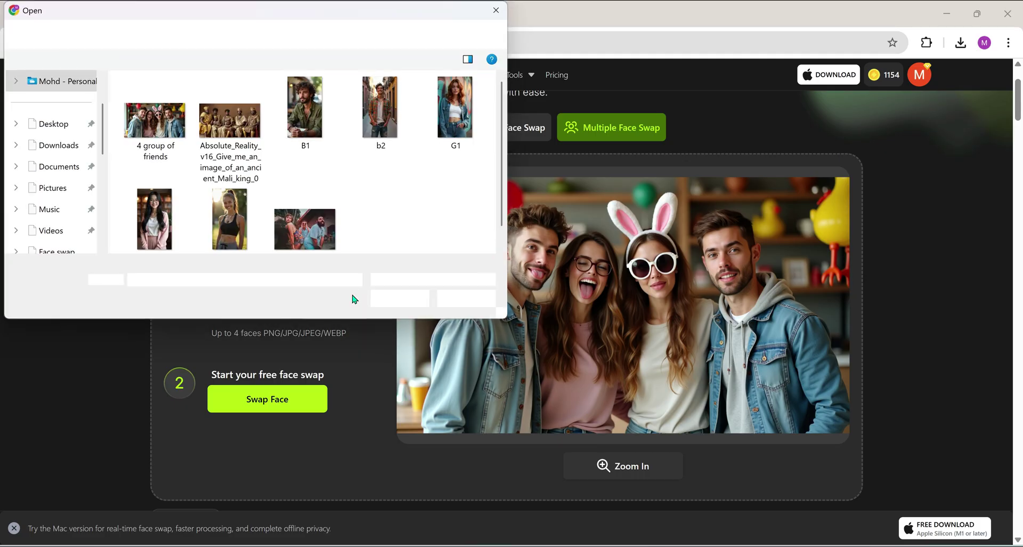
click(232, 208)
click(400, 299)
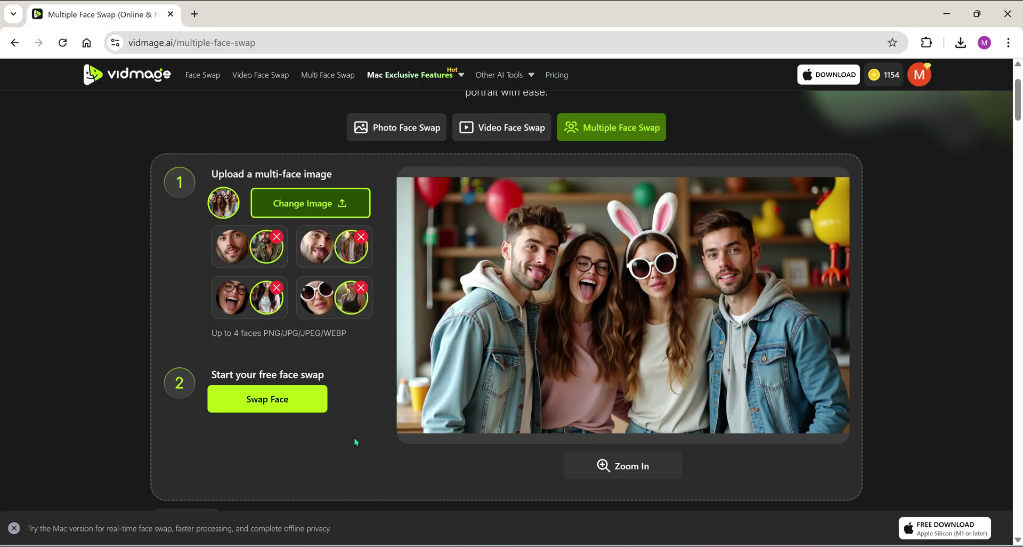
- Swap all four faces and drag the Before/After slider to view the original
click(287, 403)
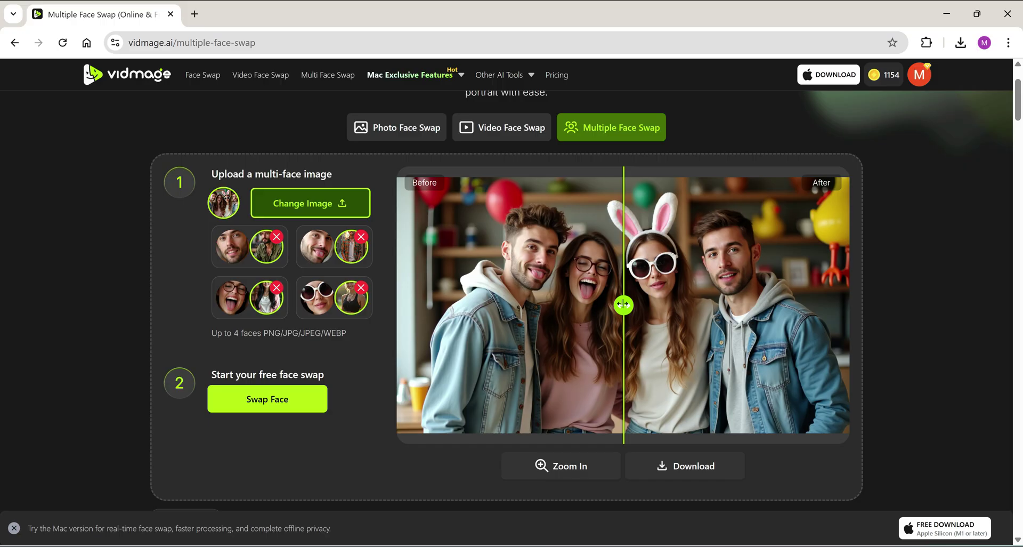
drag(624, 304, 341, 446)
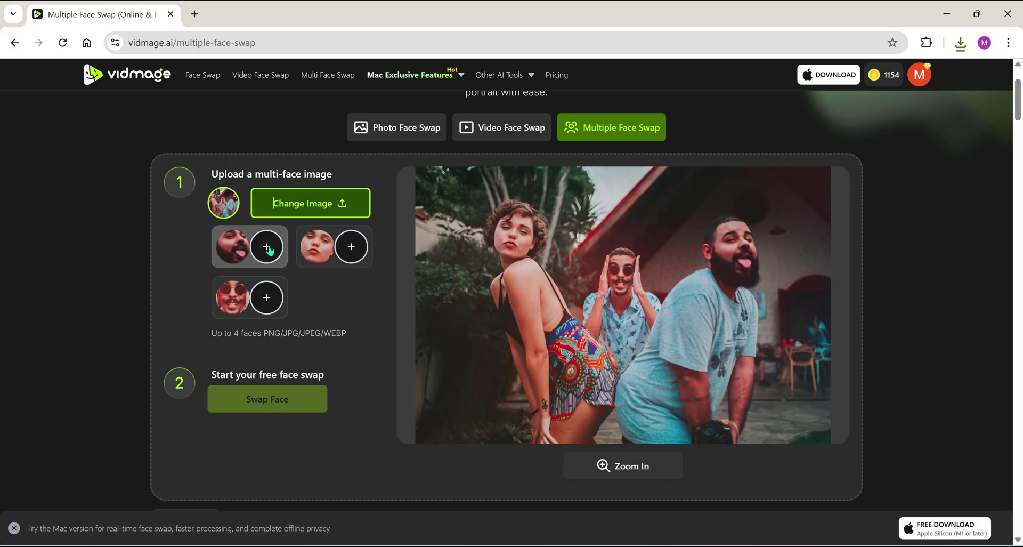
- Load replacement faces, including Girl 2, for all three people in the photo
click(266, 246)
click(210, 34)
click(399, 299)
click(353, 248)
scroll(501, 187, down, 5)
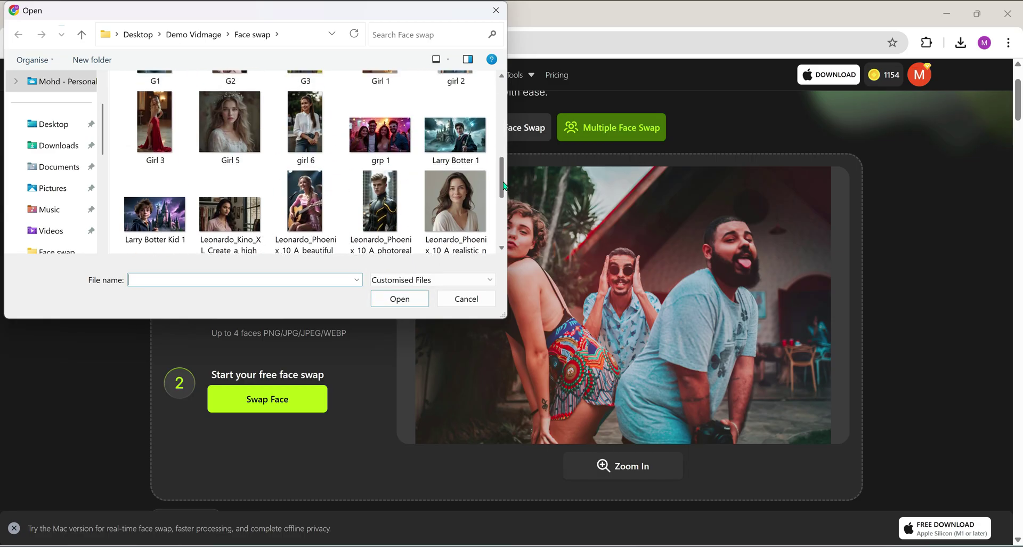
drag(504, 186, 502, 159)
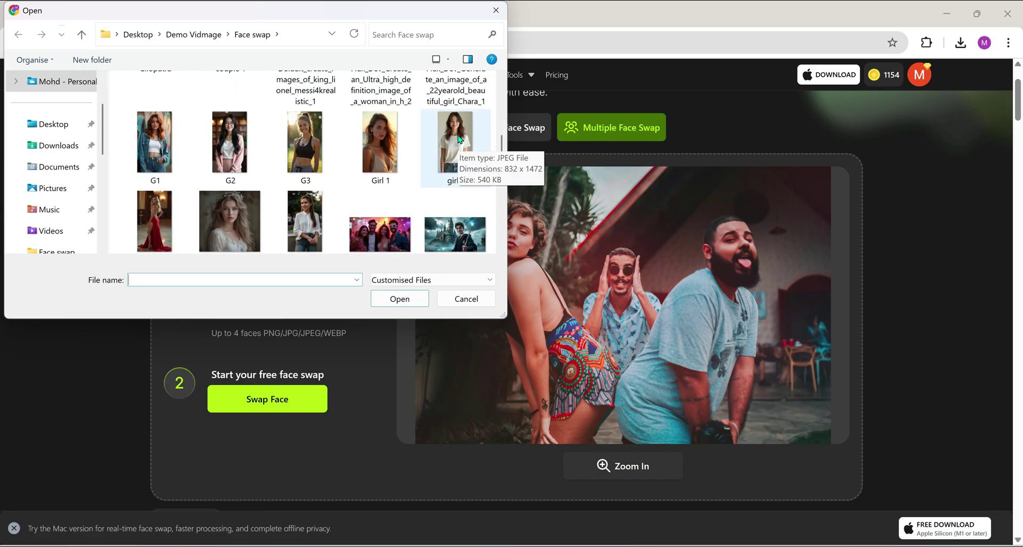
double_click(455, 142)
click(269, 302)
scroll(502, 119, down, 2)
scroll(502, 120, down, 2)
double_click(306, 219)
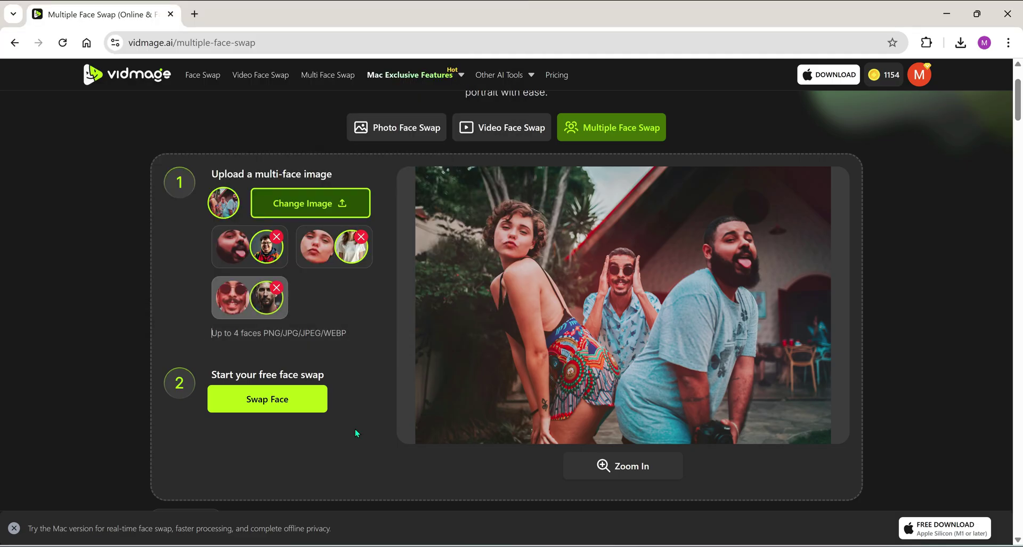
- Swap the three faces, compare before and after with the slider, and save the JPG
click(267, 402)
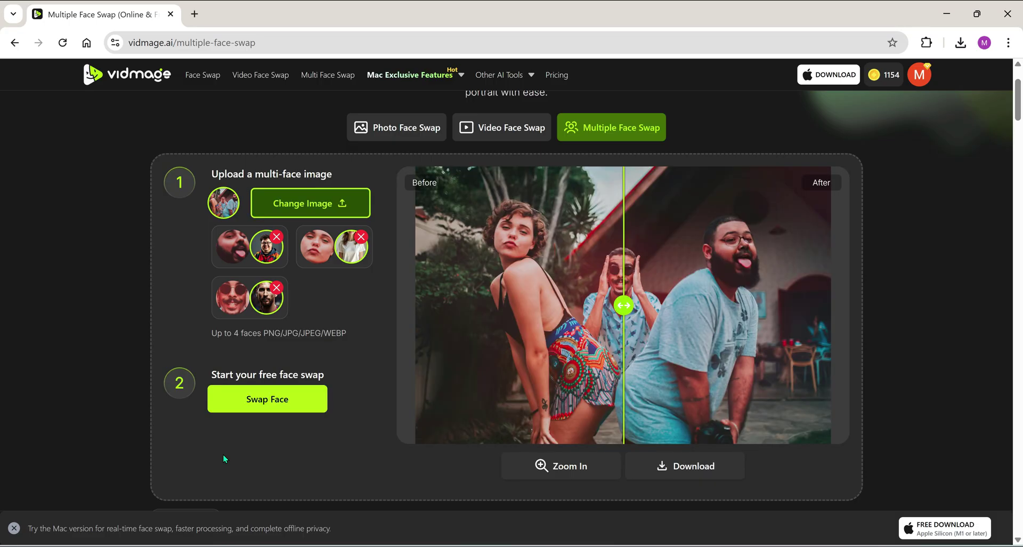
drag(624, 307, 879, 322)
drag(775, 314, 592, 357)
drag(392, 365, 339, 393)
click(692, 467)
click(397, 297)
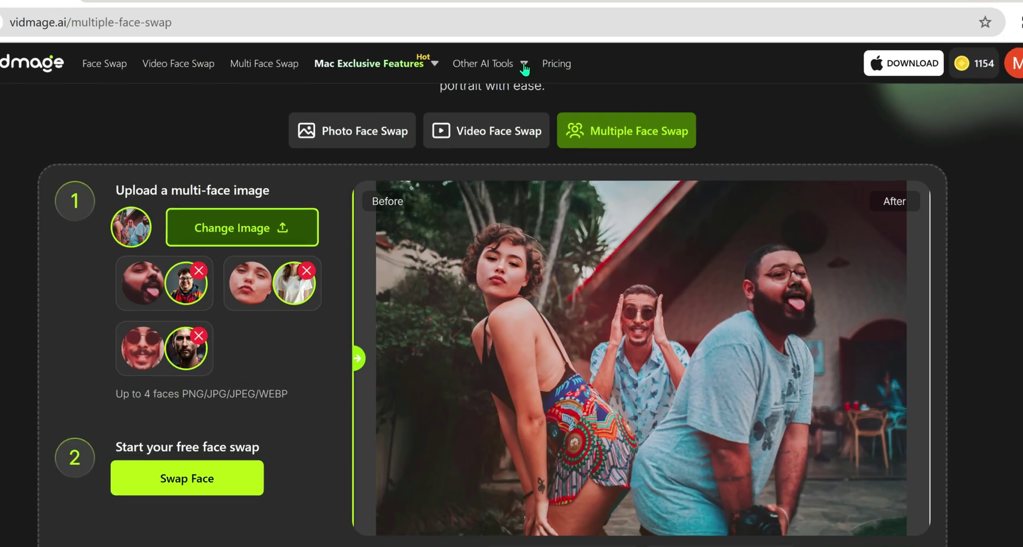
- In GIF Face Swap, upload Funny GIF and compare the face-swapped result with the slider
mouse_move(527, 72)
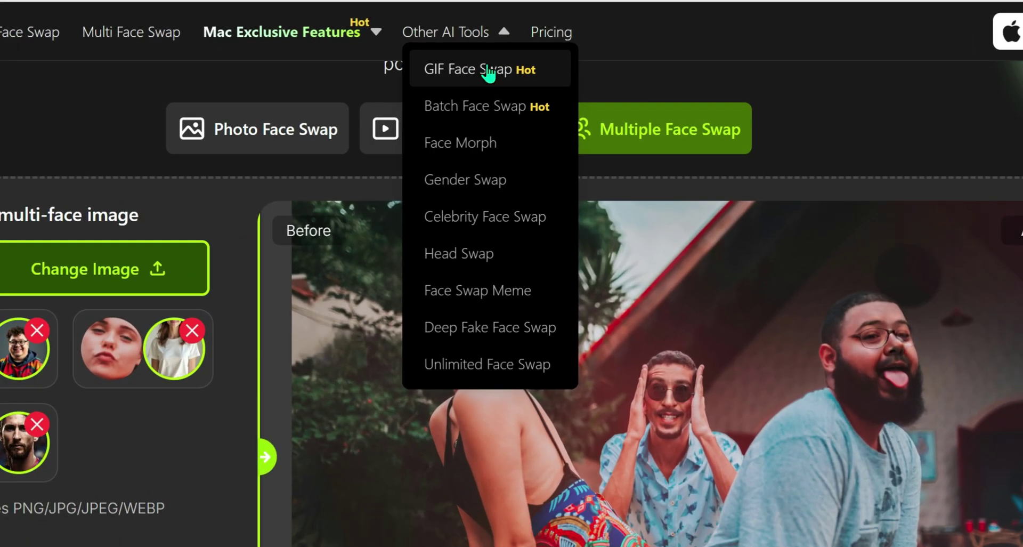
click(488, 73)
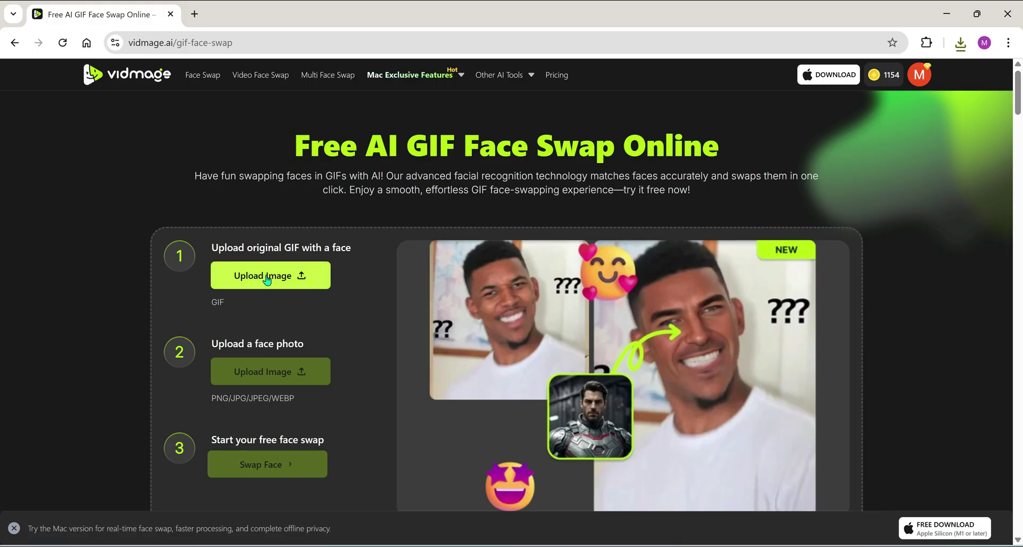
click(267, 280)
double_click(658, 195)
click(410, 186)
click(710, 523)
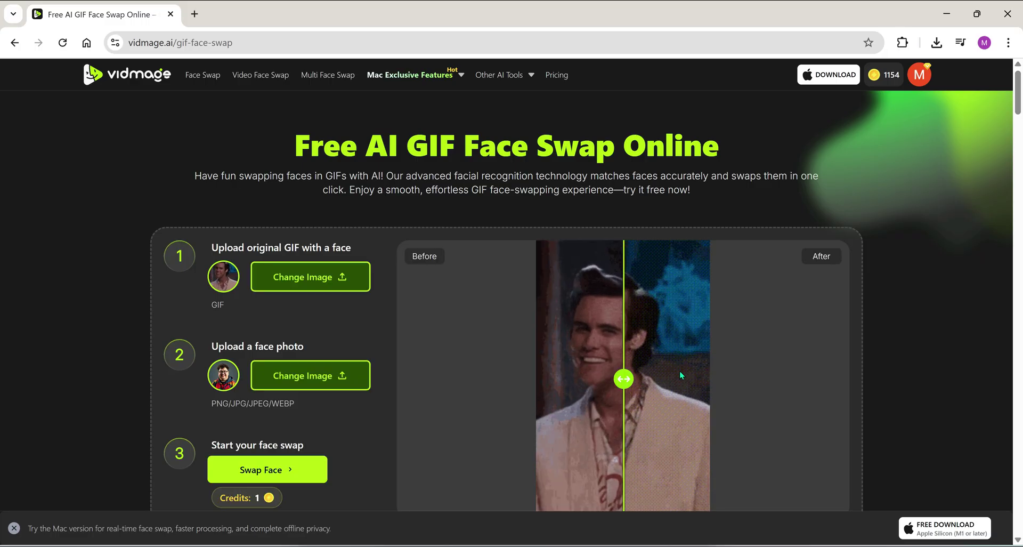
drag(604, 386, 495, 393)
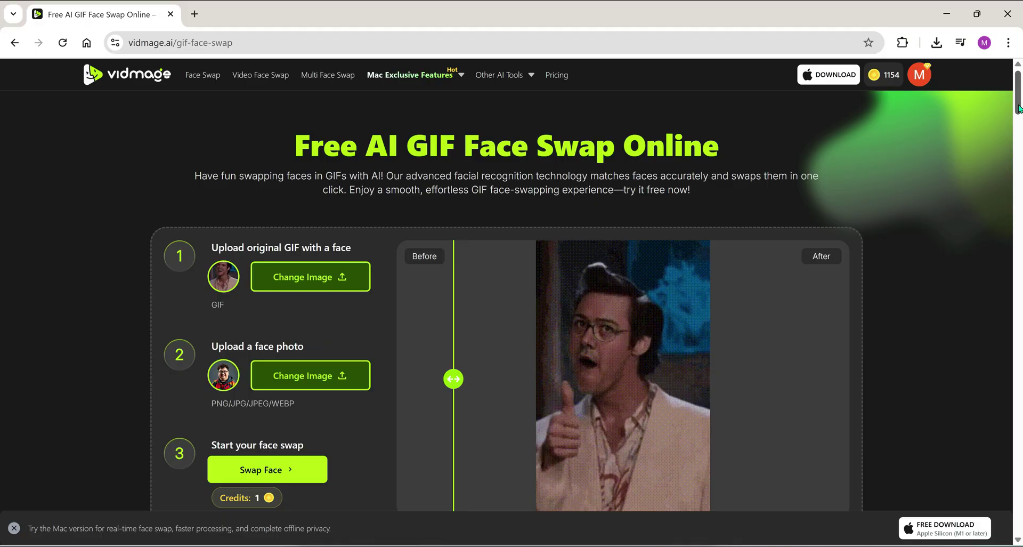
drag(1019, 111, 1019, 116)
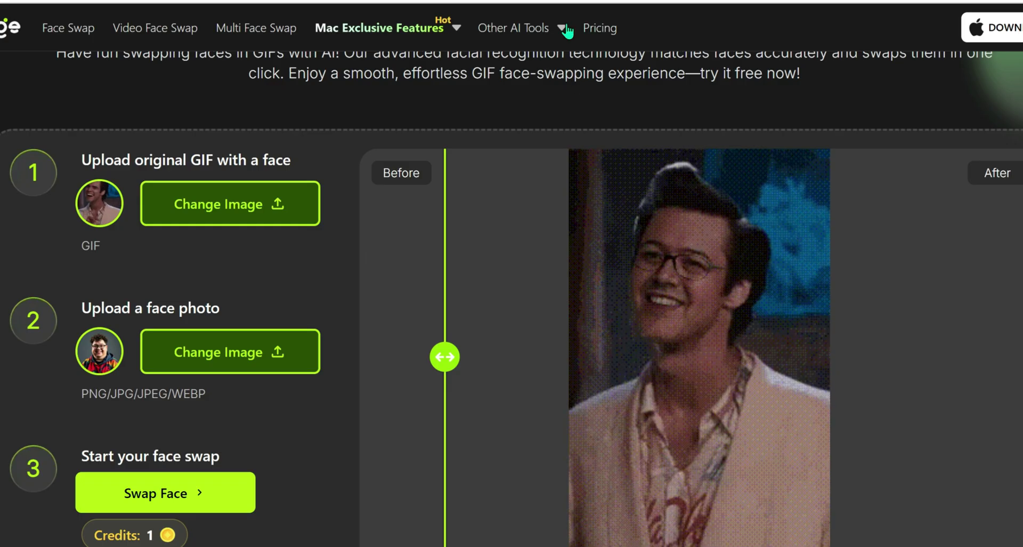
- In Batch Face Swap, upload six originals: Cliopatra, G1, Girl 3, Girl 5, guitar and armoured woman
mouse_move(564, 31)
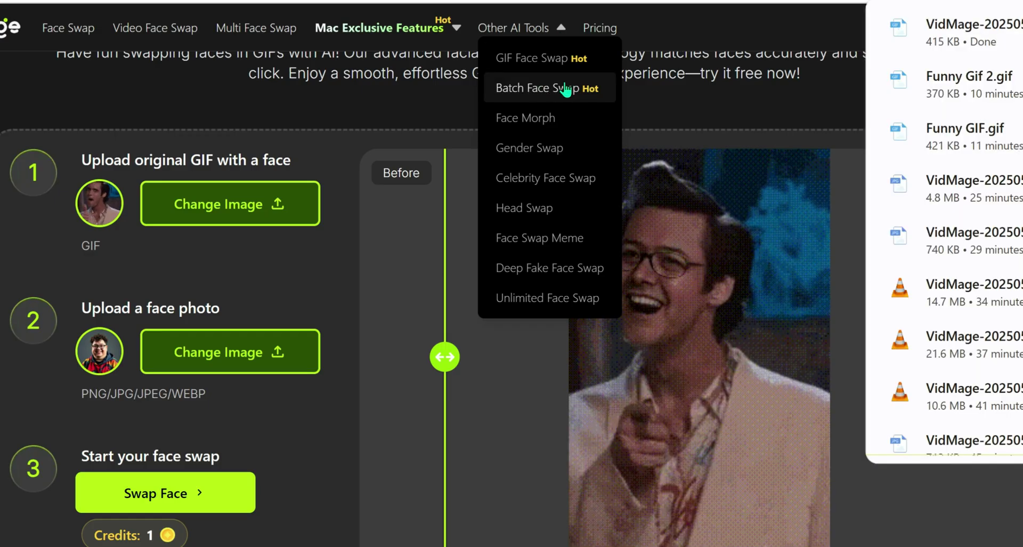
click(542, 91)
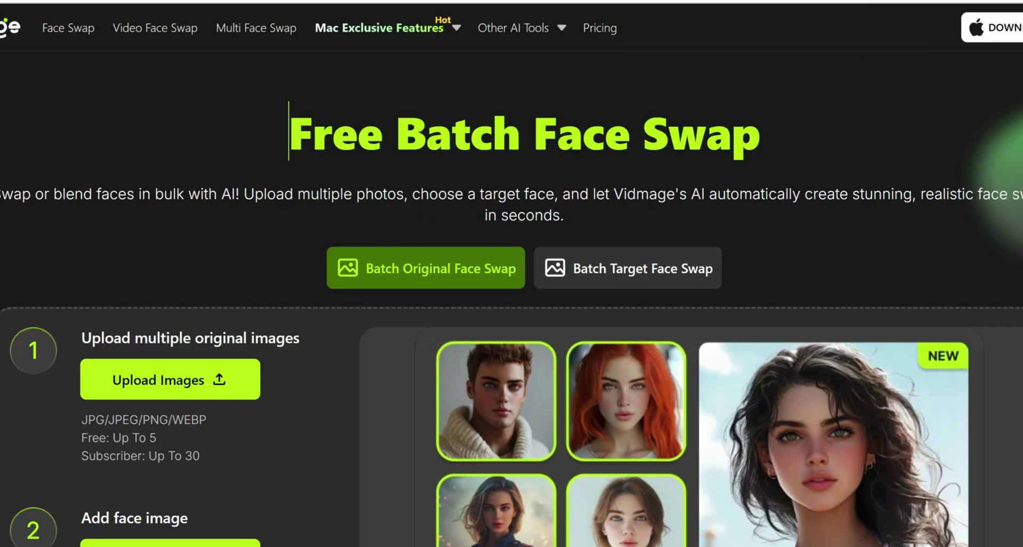
scroll(64, 347, down, 3)
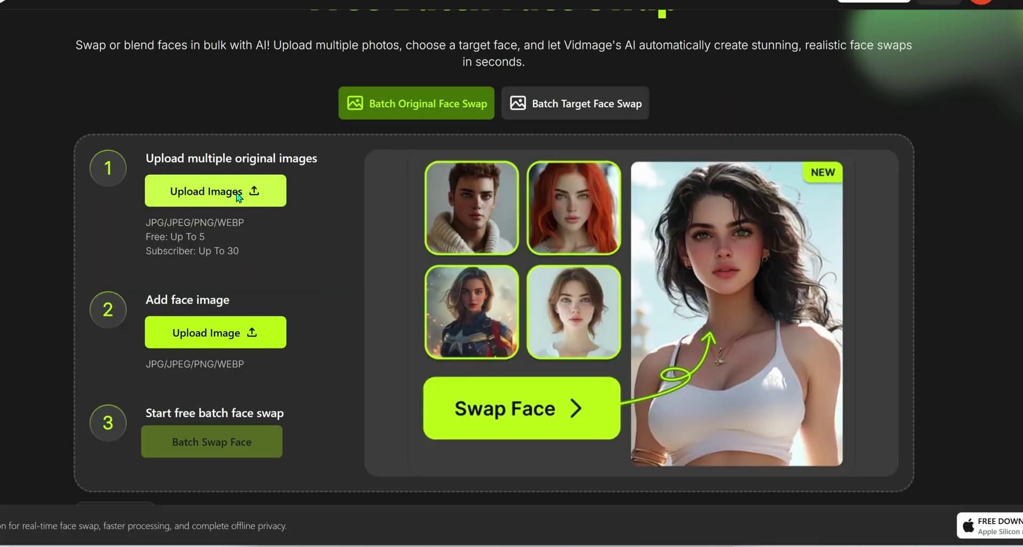
click(238, 196)
scroll(490, 41, down, 5)
click(92, 50)
ctrl+click(95, 174)
scroll(95, 174, down, 4)
click(65, 152)
scroll(65, 152, up, 2)
scroll(265, 124, down, 5)
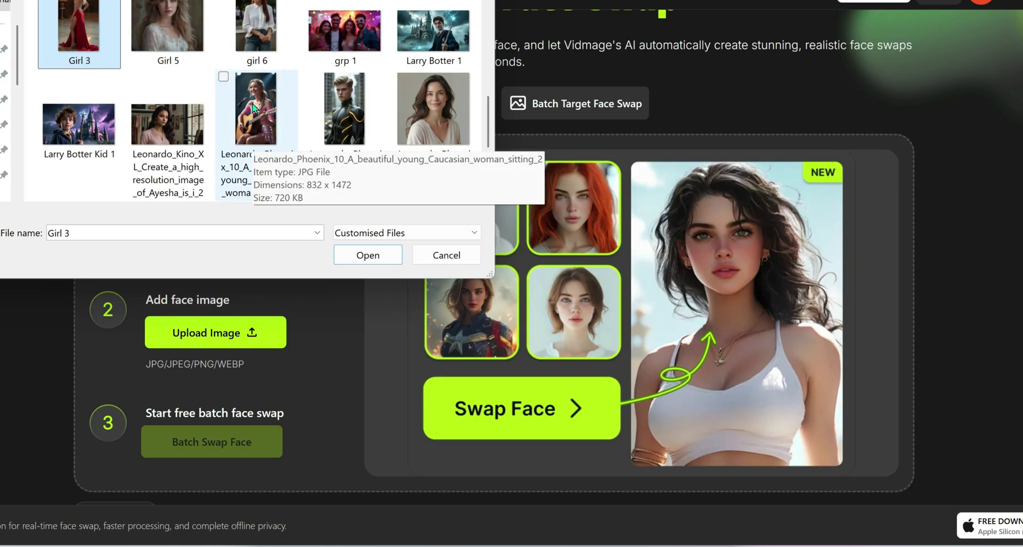
click(265, 125)
scroll(490, 103, up, 2)
scroll(490, 103, down, 3)
scroll(212, 34, up, 2)
ctrl+click(167, 56)
ctrl+click(66, 59)
scroll(490, 127, up, 3)
ctrl+click(79, 107)
scroll(213, 80, up, 1)
ctrl+click(341, 38)
ctrl+click(79, 48)
click(368, 255)
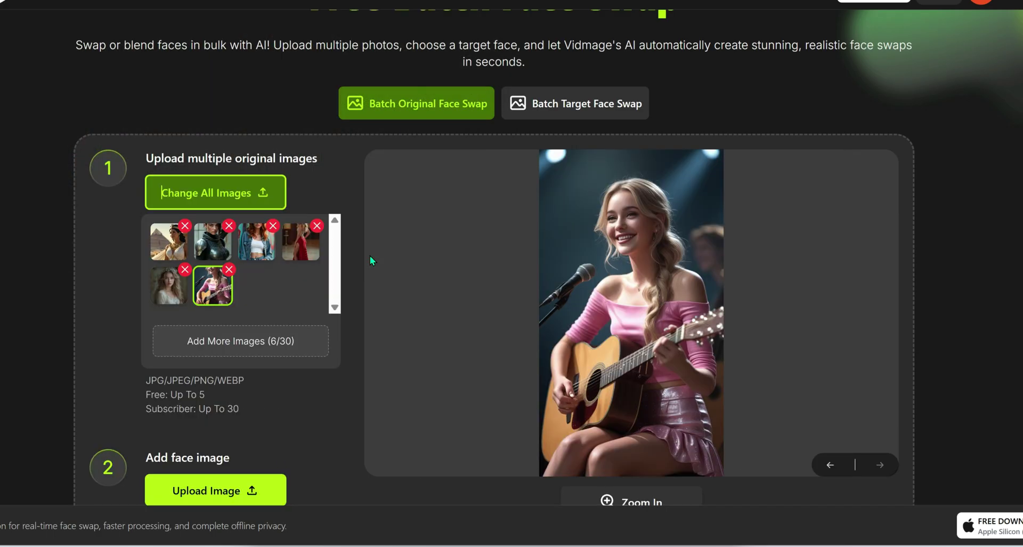
- Step back through the uploaded originals to the armoured woman image
click(821, 468)
click(820, 468)
click(821, 468)
click(820, 468)
scroll(240, 342, down, 3)
scroll(241, 341, up, 1)
scroll(240, 341, up, 3)
scroll(240, 341, down, 4)
scroll(238, 305, down, 1)
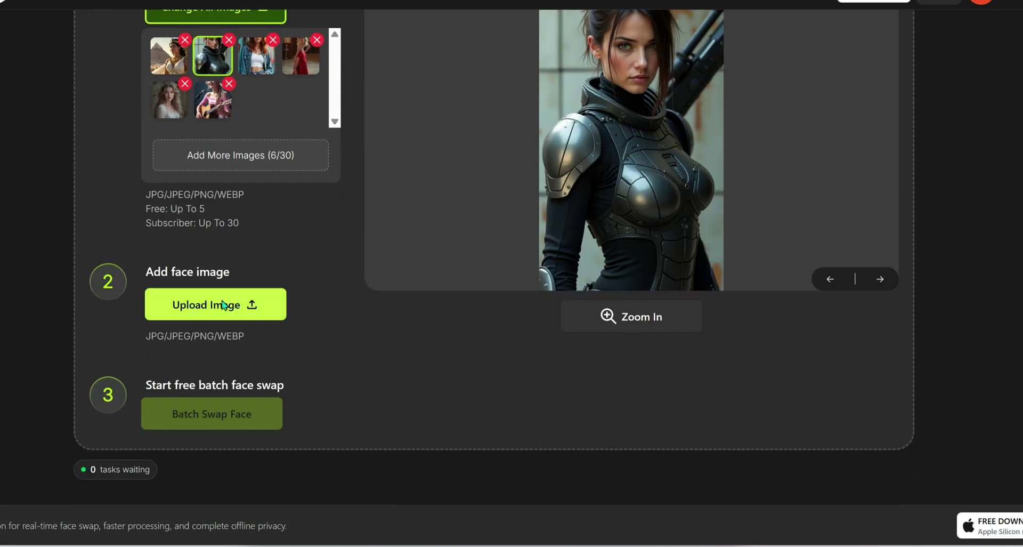
- Load G2 as the face image for the batch swap
click(232, 314)
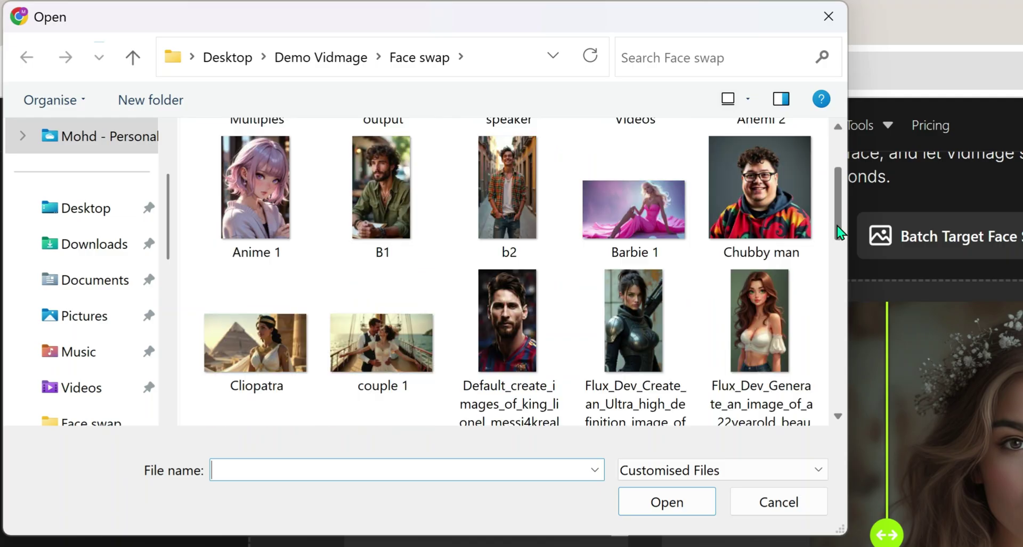
scroll(840, 233, down, 2)
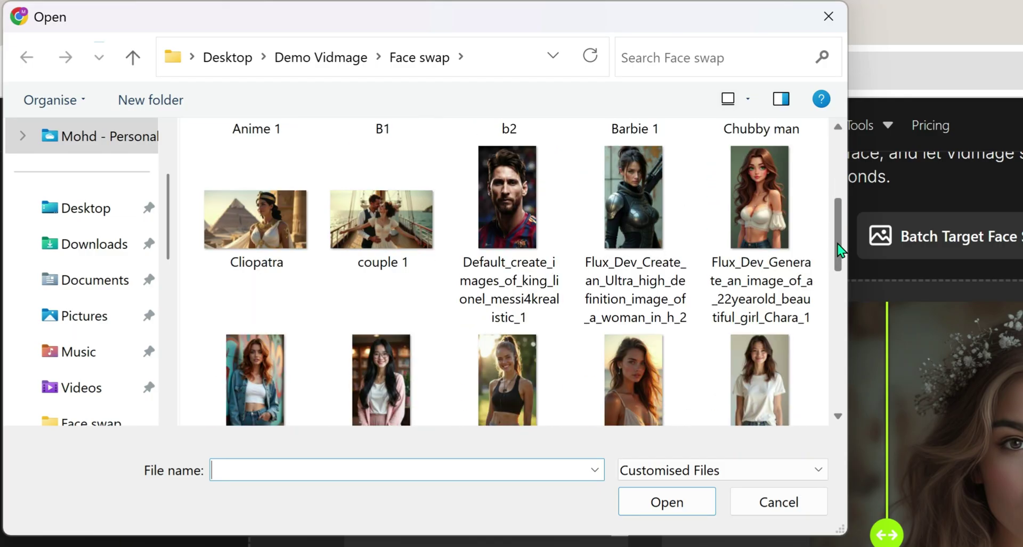
scroll(841, 251, down, 2)
click(385, 291)
click(666, 501)
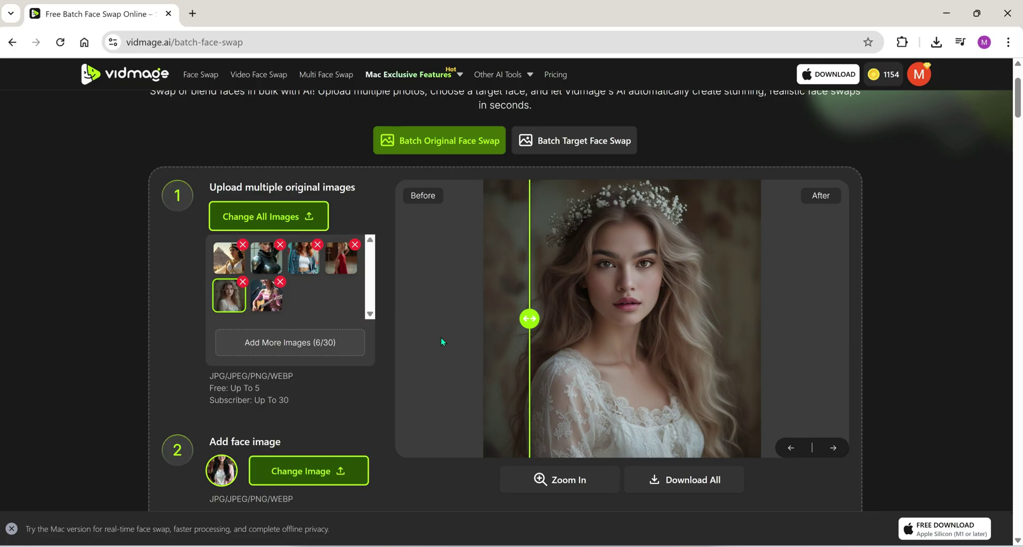
- Run the batch swap and view all six results, enlarging the red dress comparison
mouse_move(1020, 113)
mouse_down()
mouse_move(1020, 138)
mouse_move(1019, 123)
mouse_up()
click(278, 456)
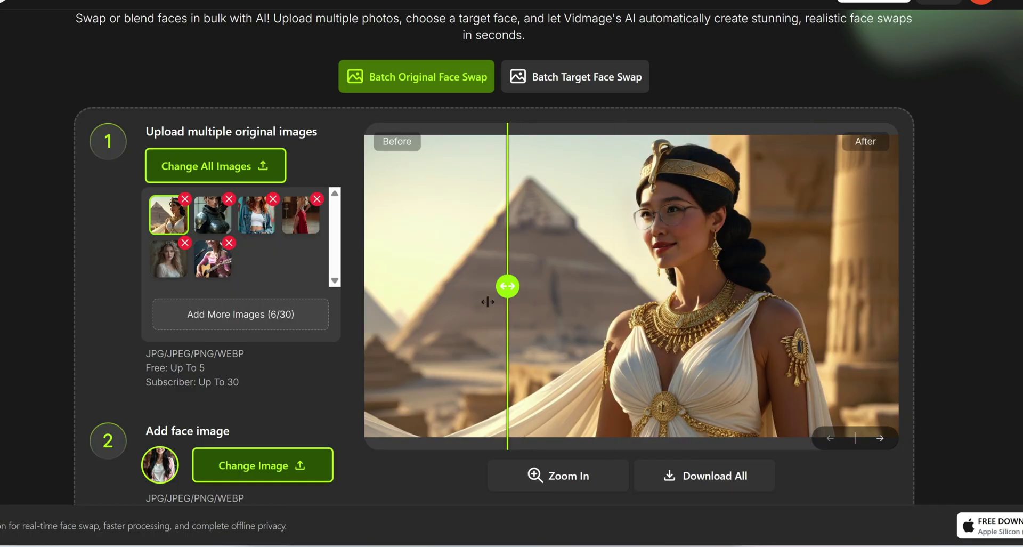
click(881, 440)
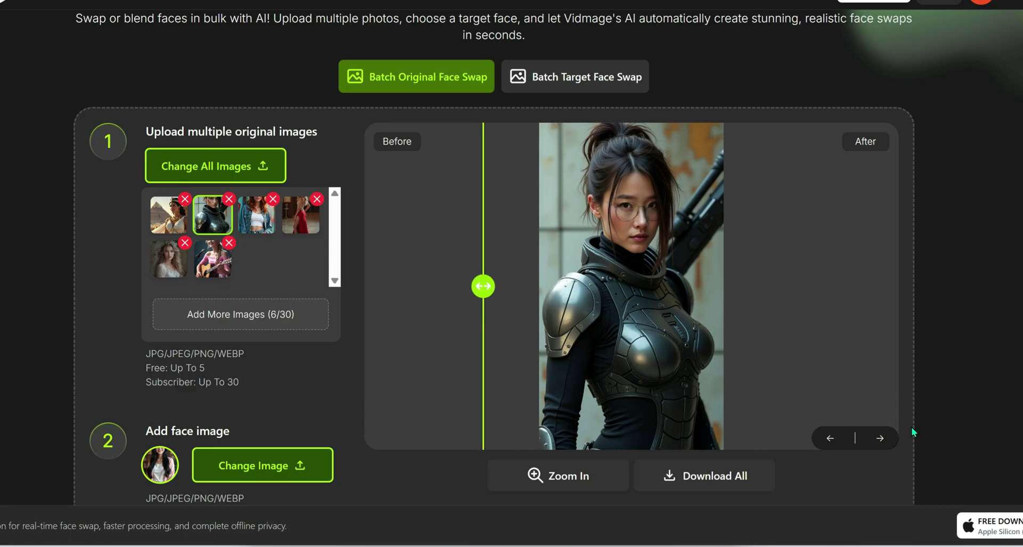
click(881, 439)
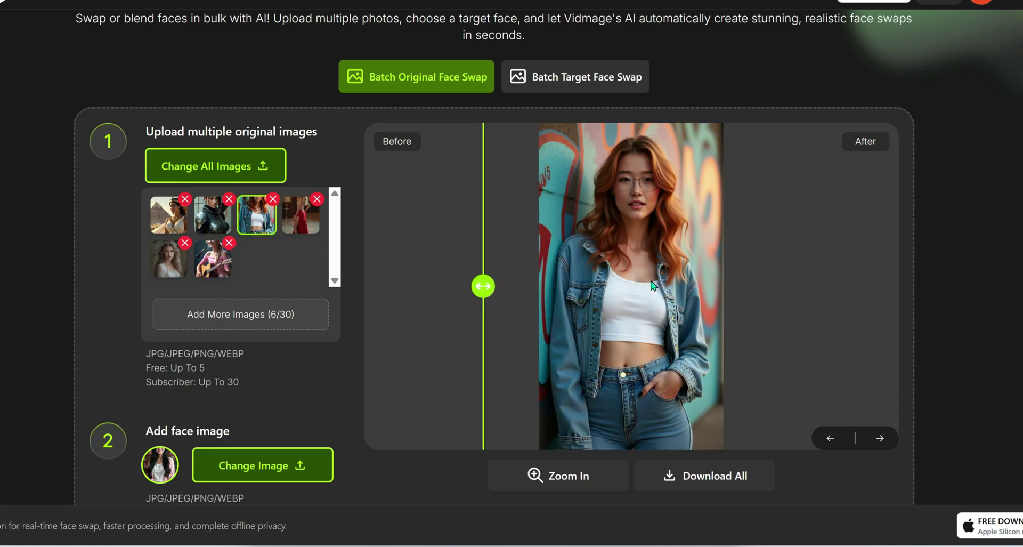
click(879, 438)
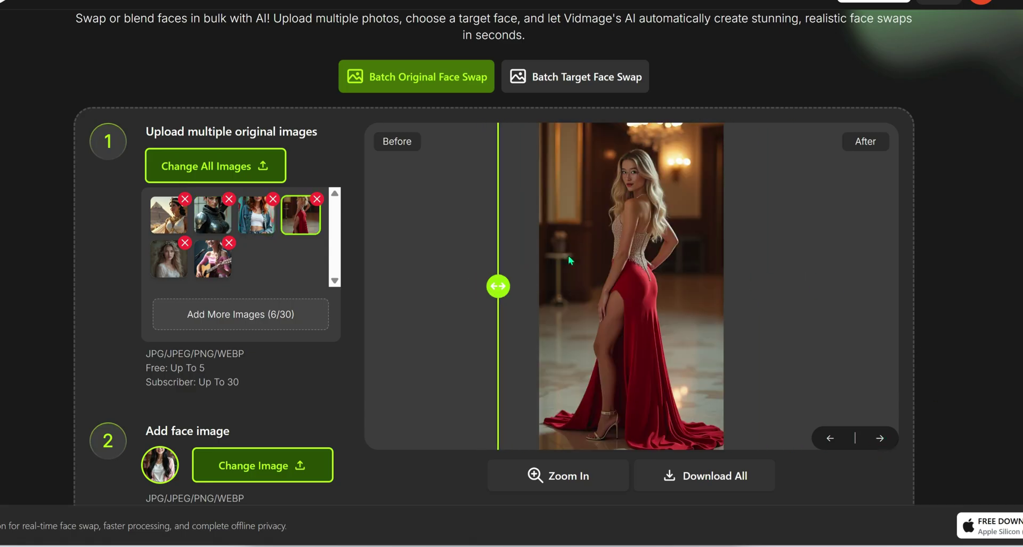
click(552, 471)
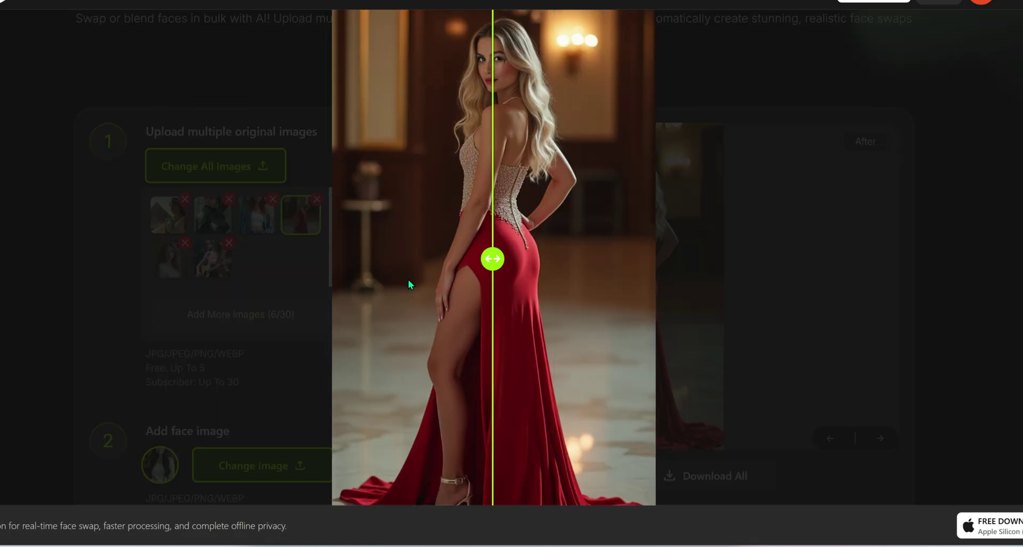
click(882, 442)
click(881, 439)
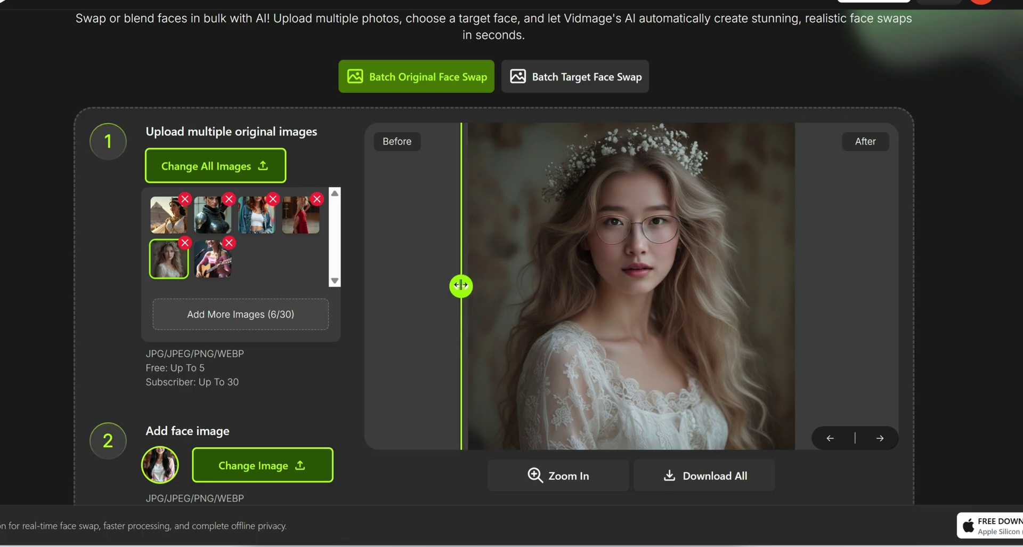
click(880, 440)
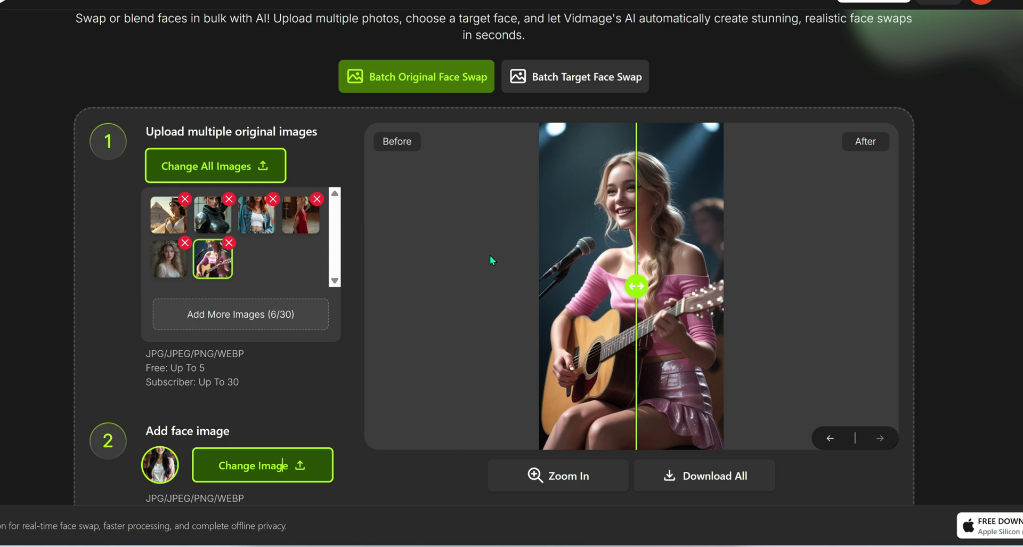